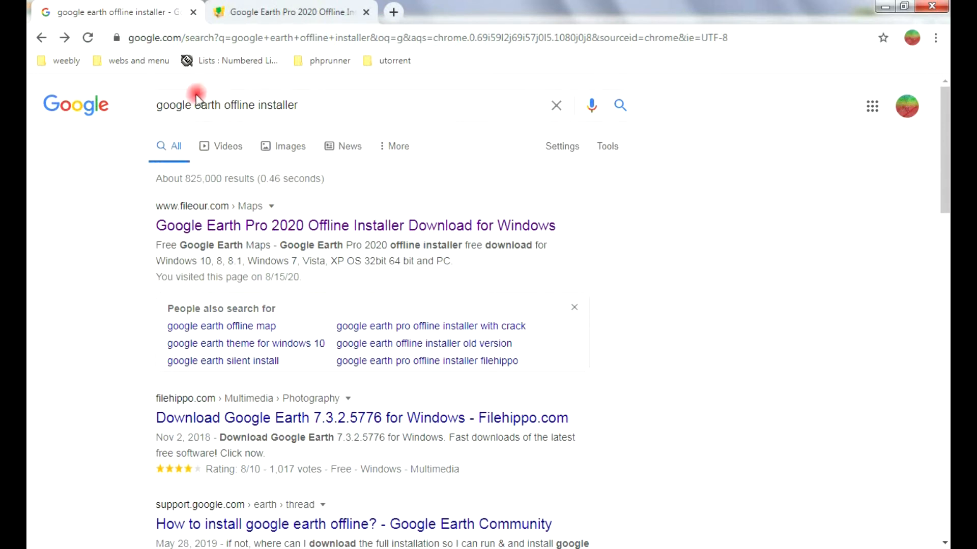
- Bring up the fileour.com page for the Google Earth Pro 2020 offline installer and choose the 64-bit download
right_click(262, 225)
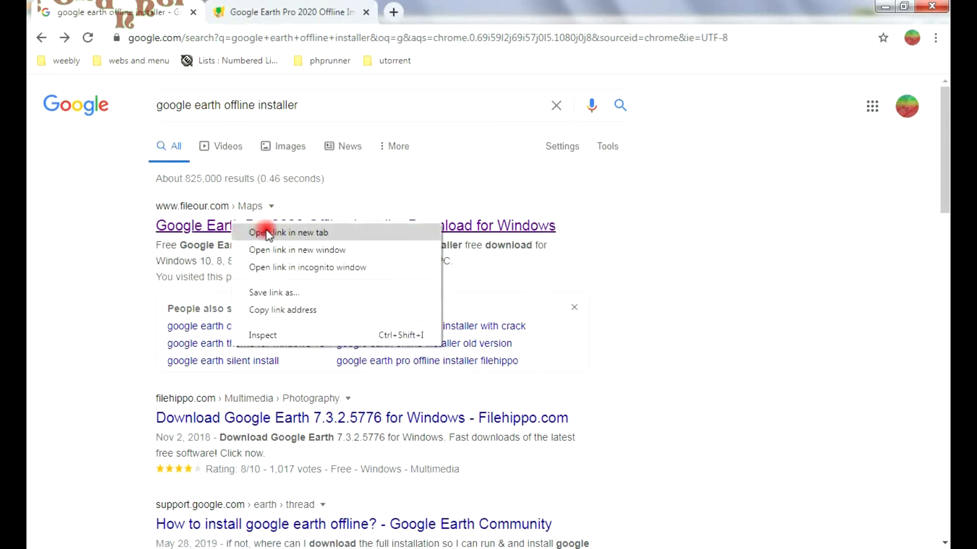
click(275, 8)
click(304, 289)
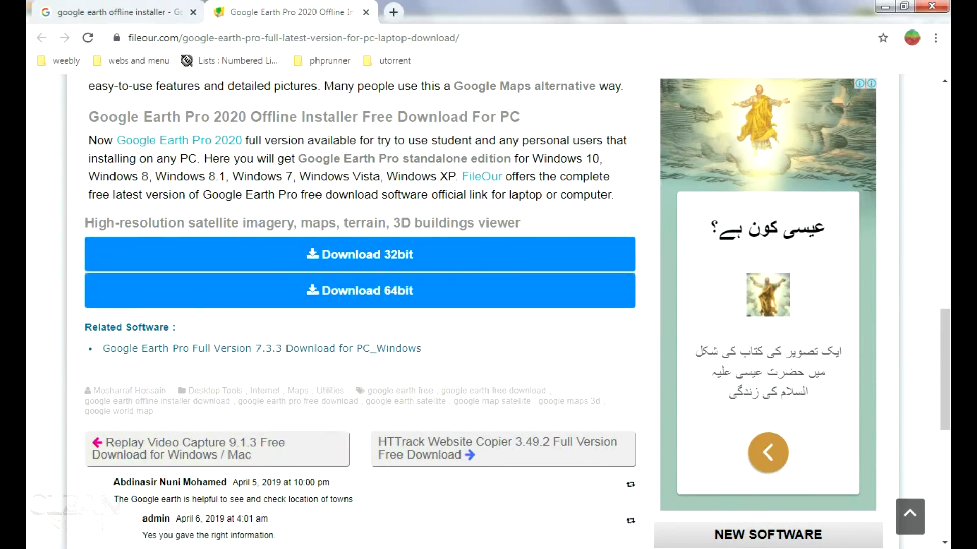
- Open the Downloads folder and select the googleearthprowin-7.3.3-x64 installer
mouse_move(101, 540)
click(133, 465)
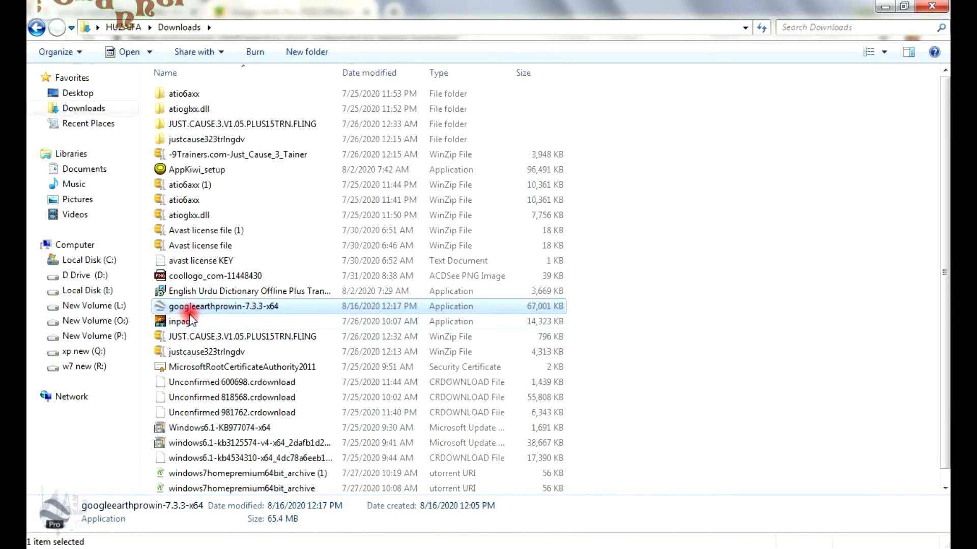
click(192, 309)
click(192, 320)
click(195, 308)
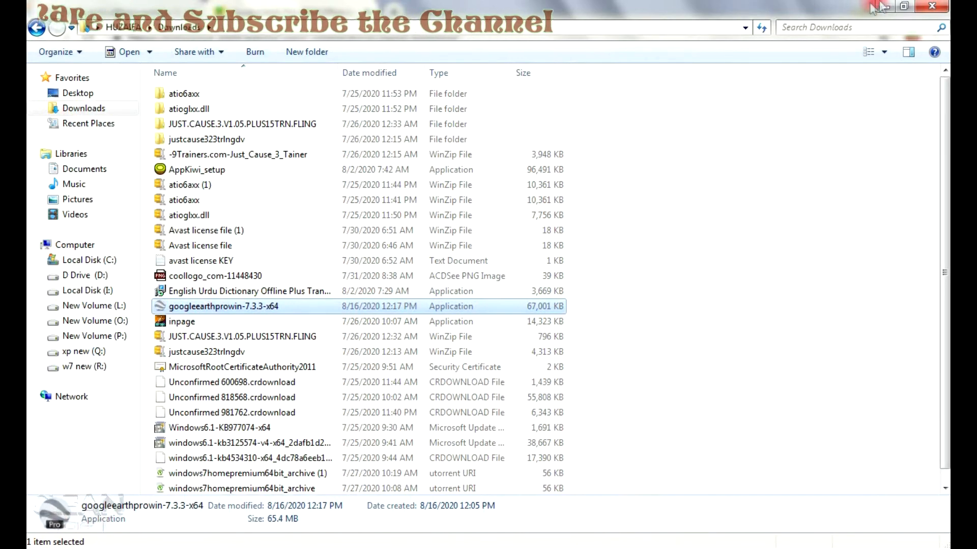
- Clear the open windows off the desktop and launch Google Earth Pro from its shortcut
click(934, 6)
click(884, 8)
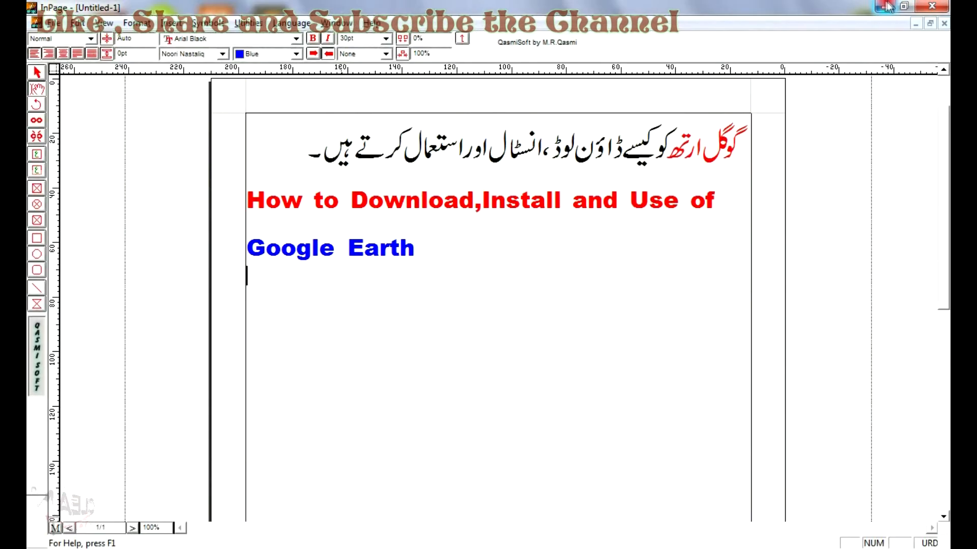
click(884, 7)
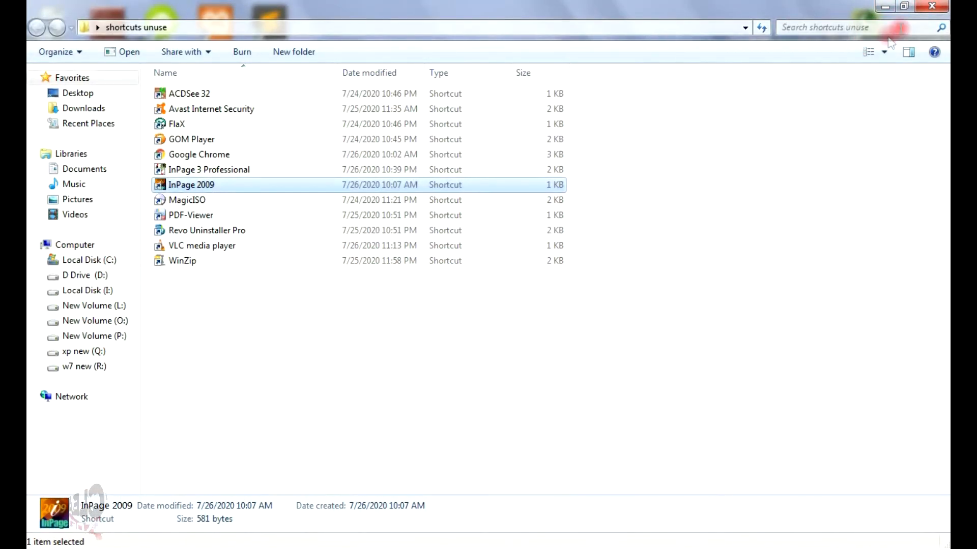
click(932, 6)
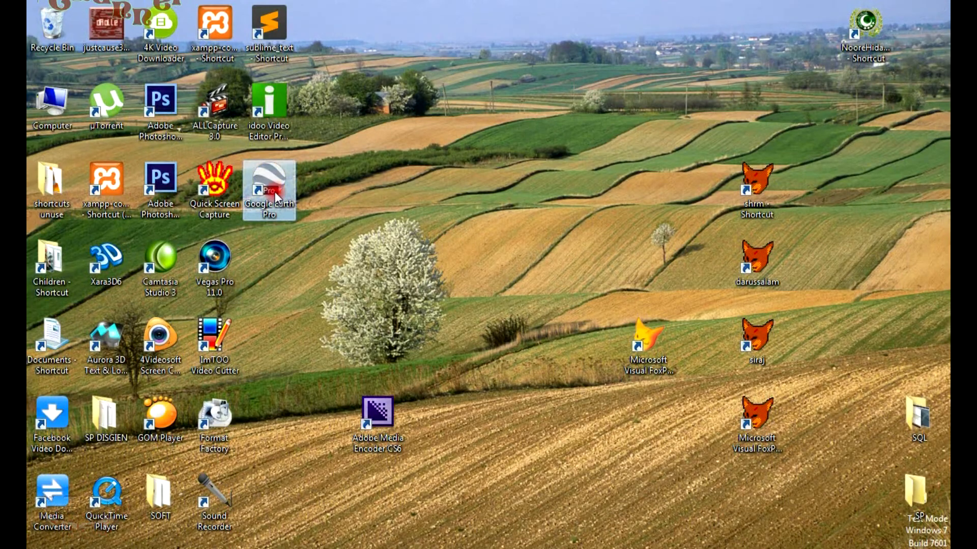
double_click(275, 191)
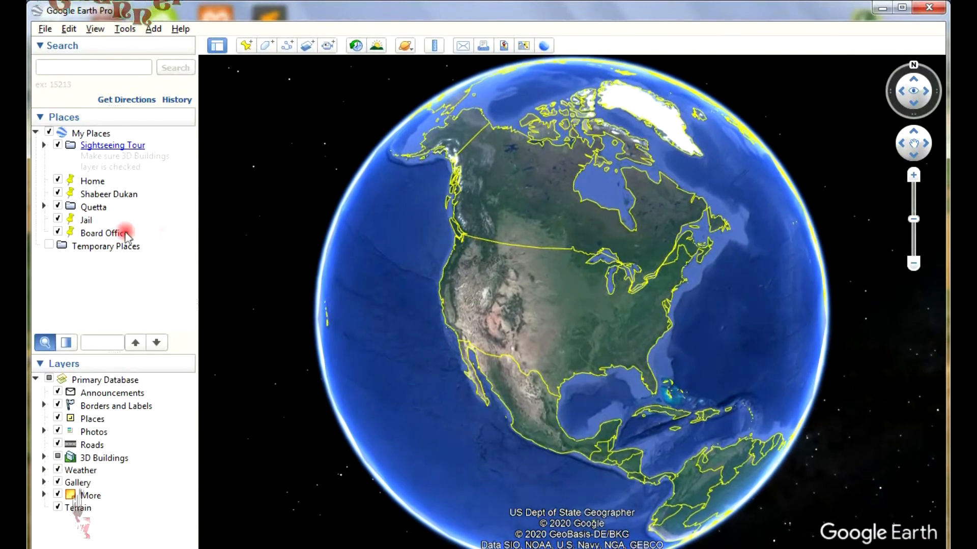
- Fly to the saved Home placemark and to the Quetta folder's location, leaving the folder collapsed
click(94, 208)
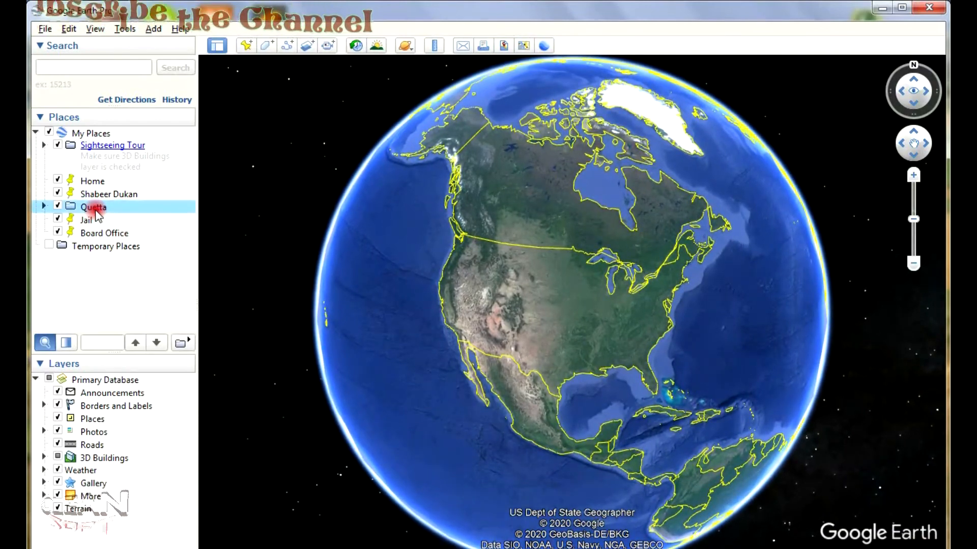
double_click(94, 182)
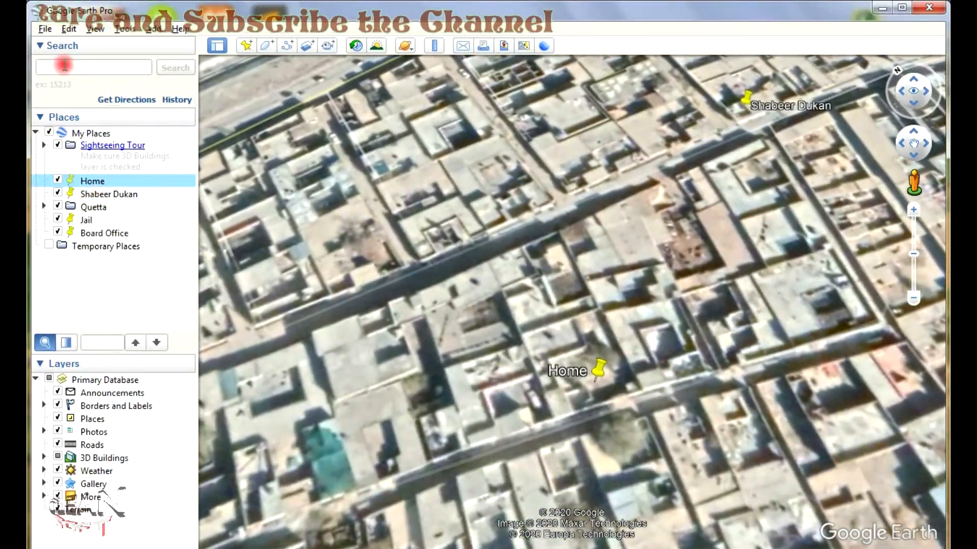
click(65, 65)
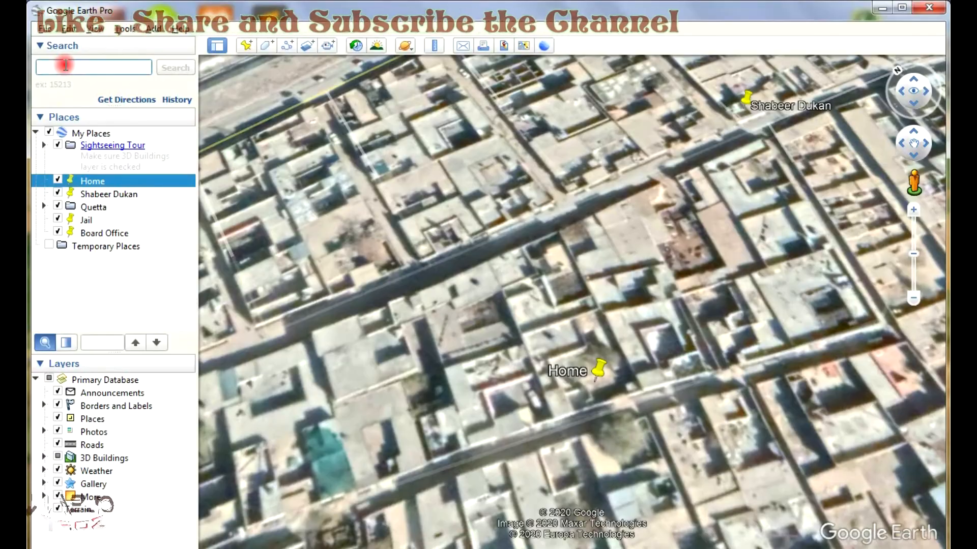
double_click(99, 208)
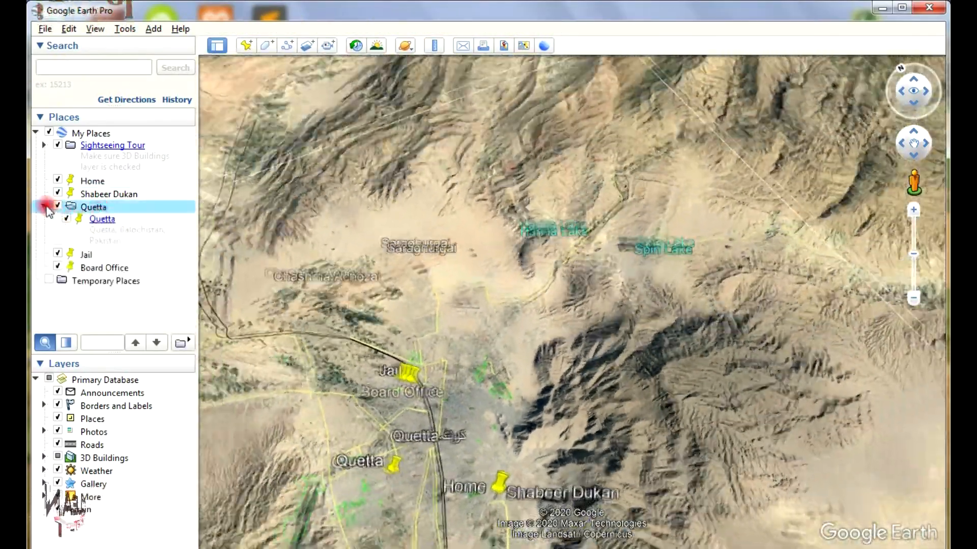
click(45, 206)
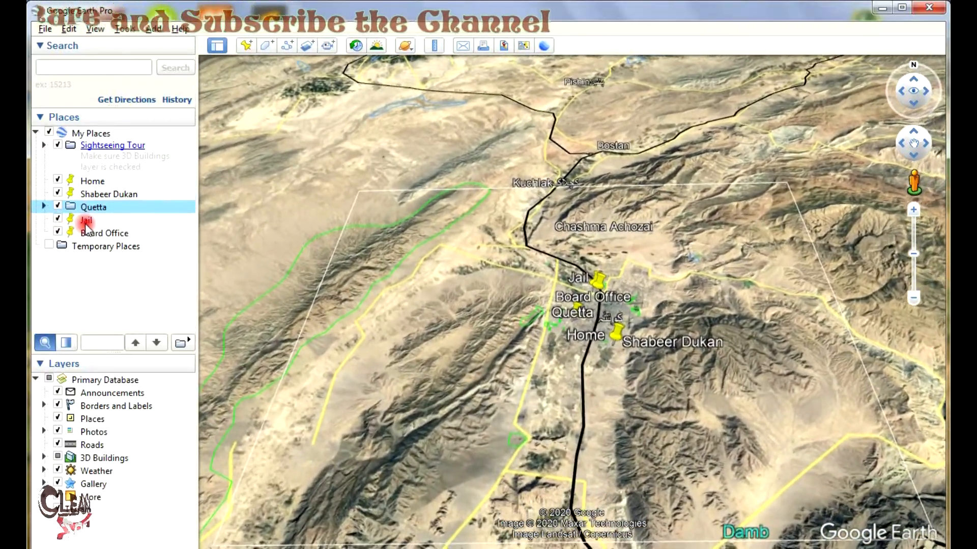
- Fly to the saved Jail and Board Office placemarks, ending back at Home
click(85, 223)
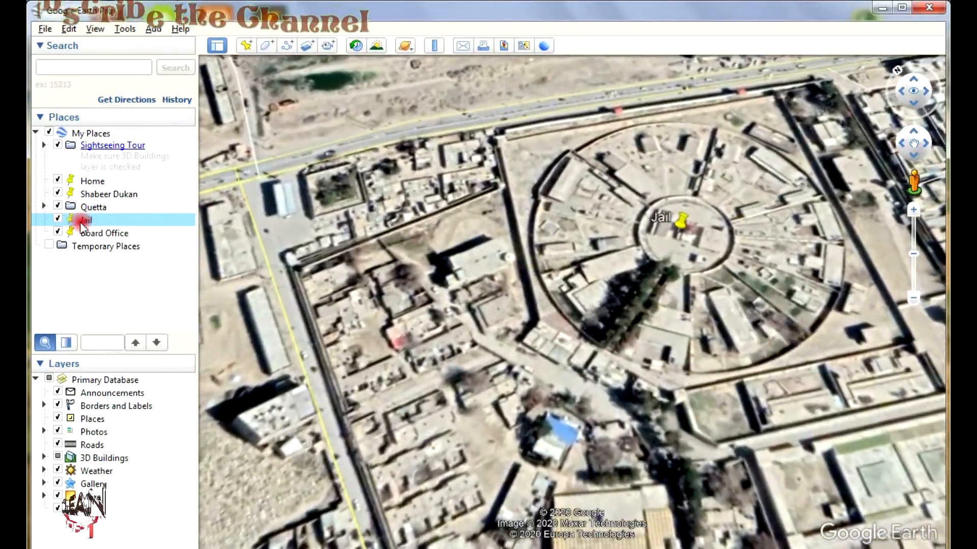
click(112, 232)
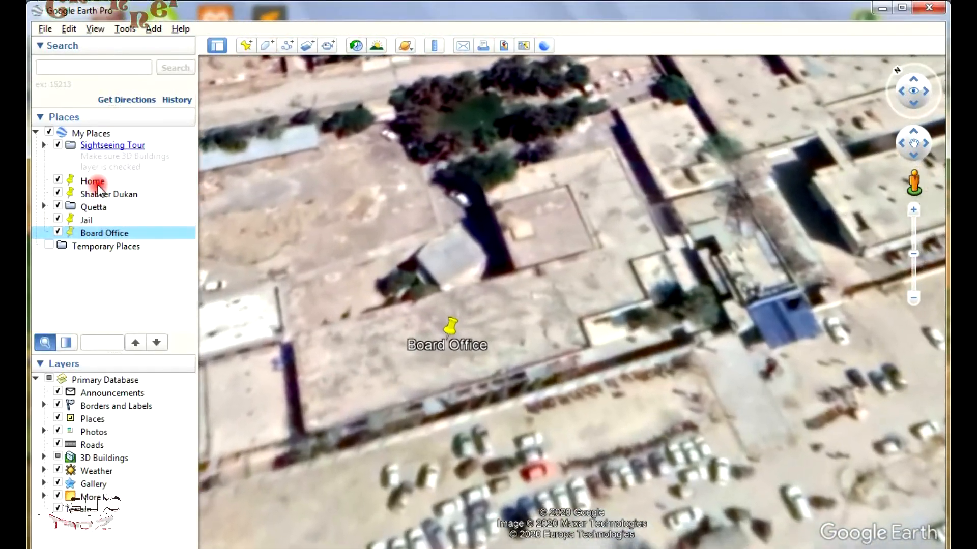
click(97, 183)
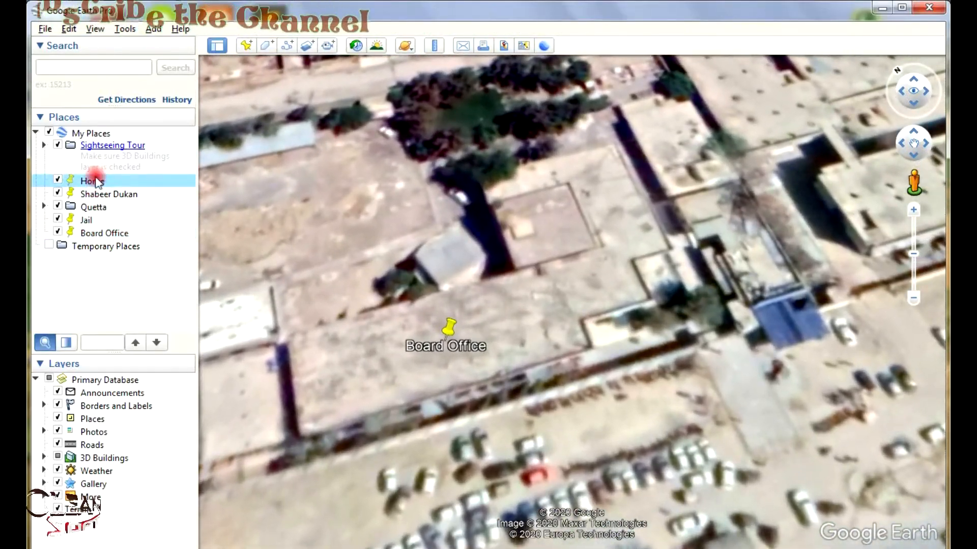
double_click(97, 181)
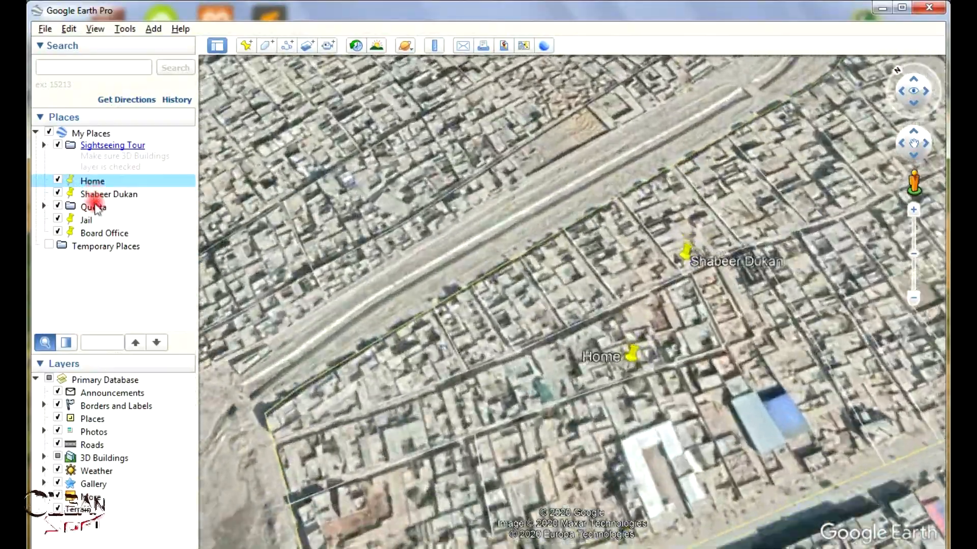
- Examine the satellite imagery from the streets around Home out to the settlements along the Eastern Bypass
scroll(419, 275, down, 2)
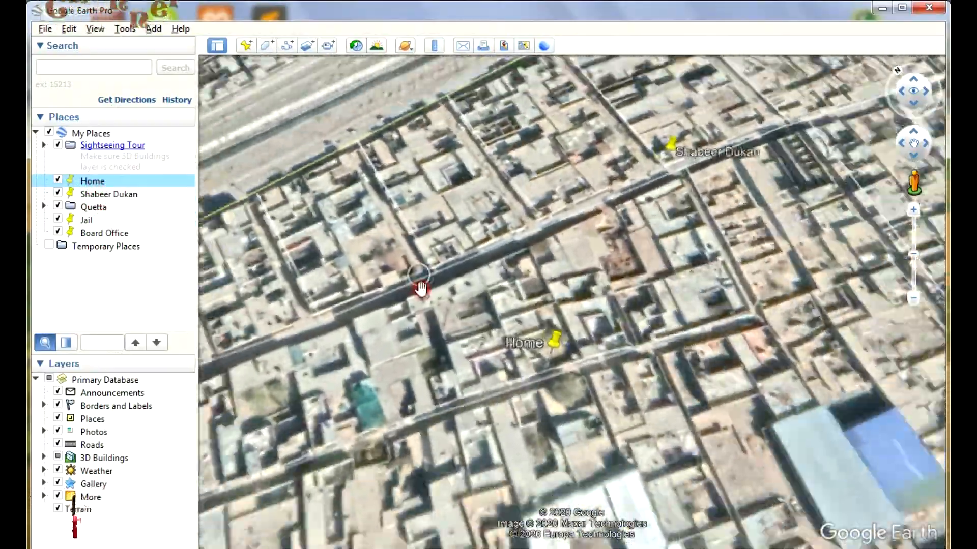
scroll(551, 291, down, 4)
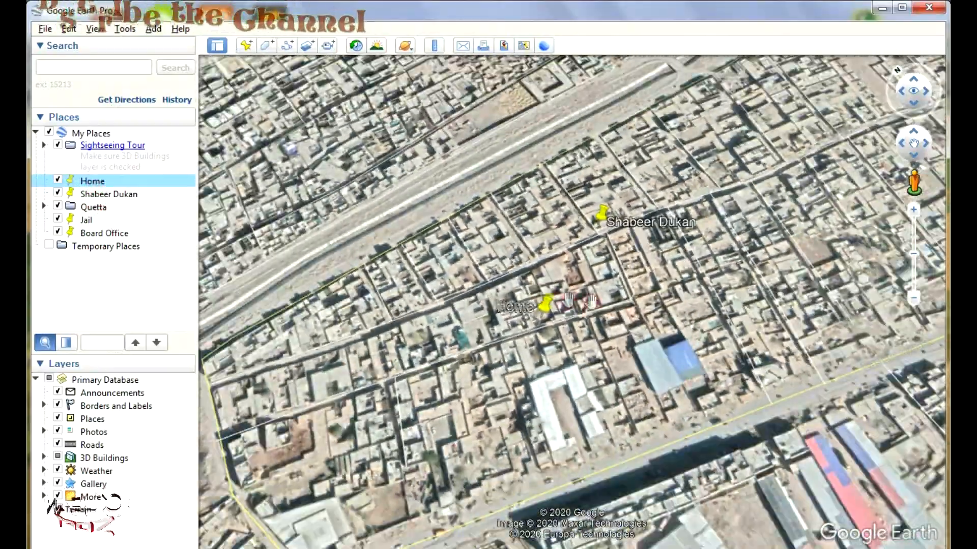
drag(599, 305, 447, 196)
drag(519, 265, 400, 156)
drag(491, 338, 442, 199)
drag(450, 346, 441, 122)
drag(450, 256, 433, 209)
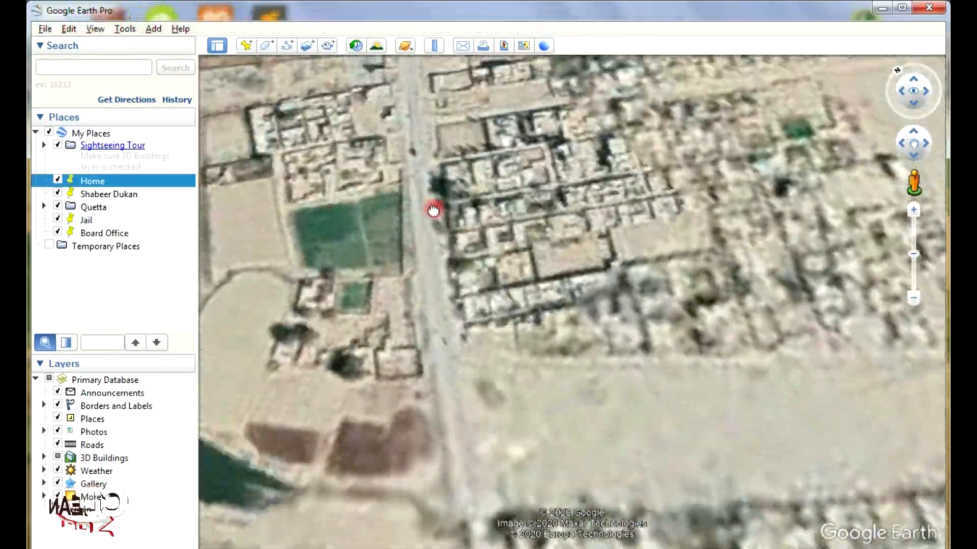
scroll(433, 209, down, 6)
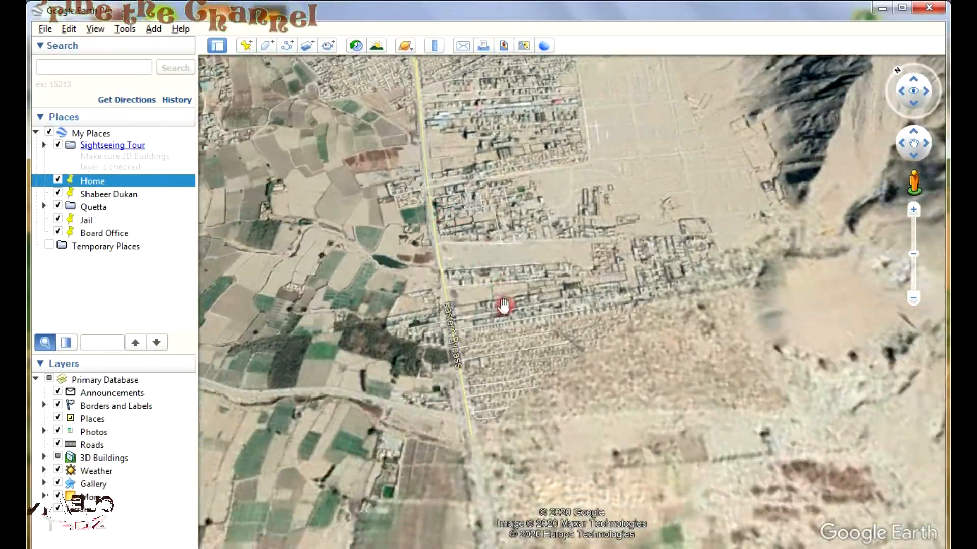
drag(503, 305, 498, 249)
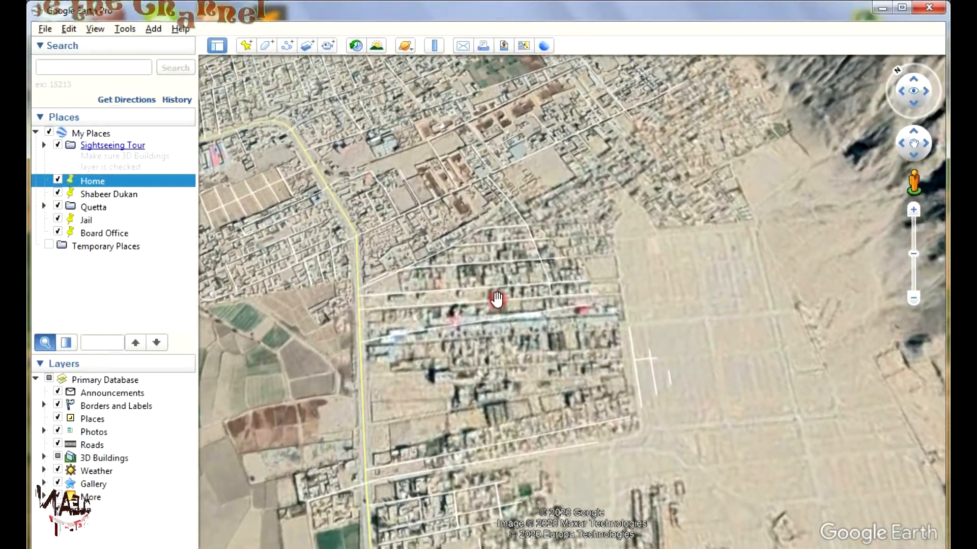
drag(496, 300, 490, 281)
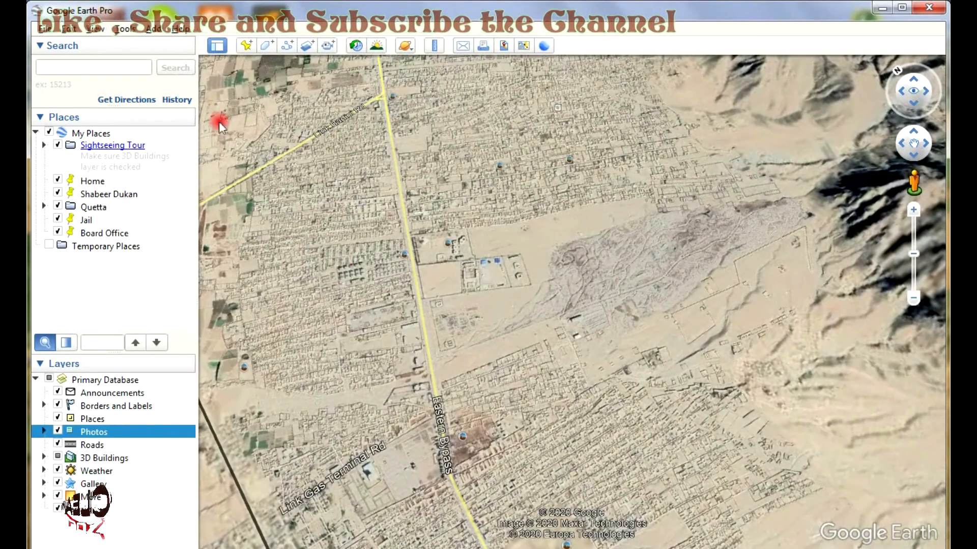
- Add a placemark named "Animal place" beside the Eastern Bypass near Link Gas Terminal Rd, at about 30°6'27"N, 66°59'34"E
click(245, 45)
drag(582, 305, 469, 442)
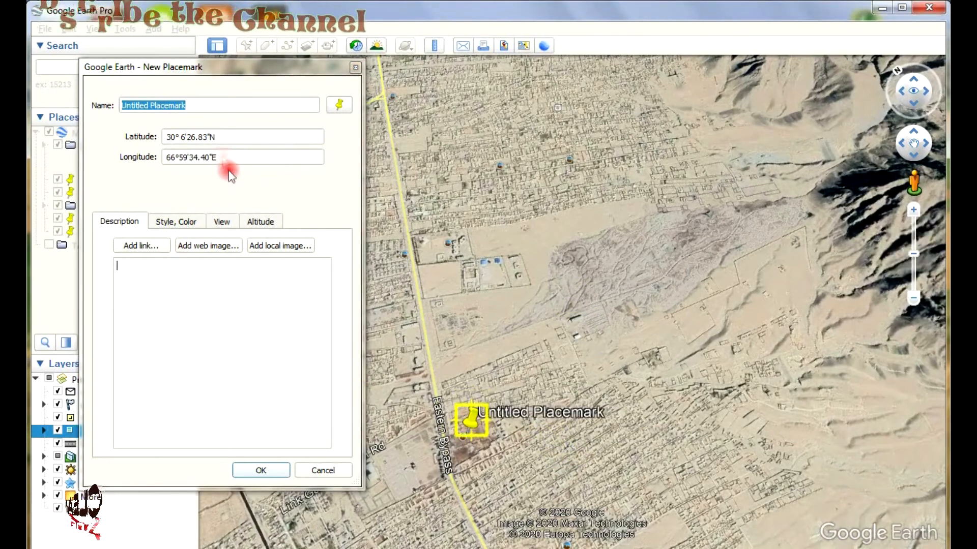
click(187, 107)
drag(186, 107, 117, 109)
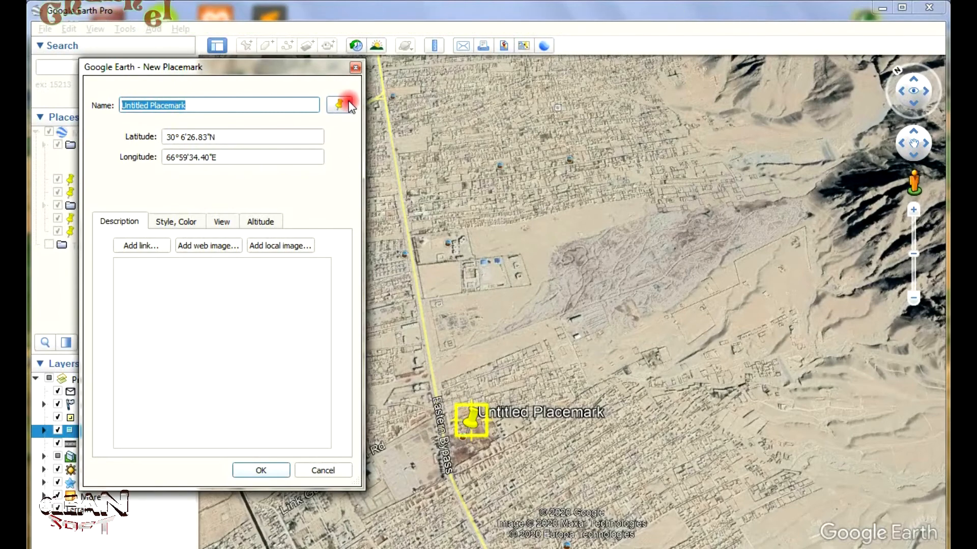
text(Am)
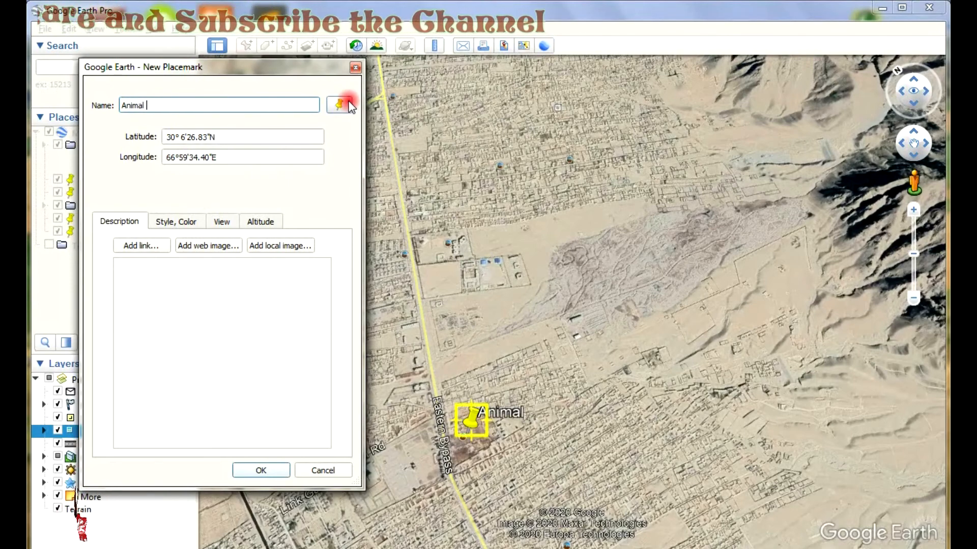
text(place)
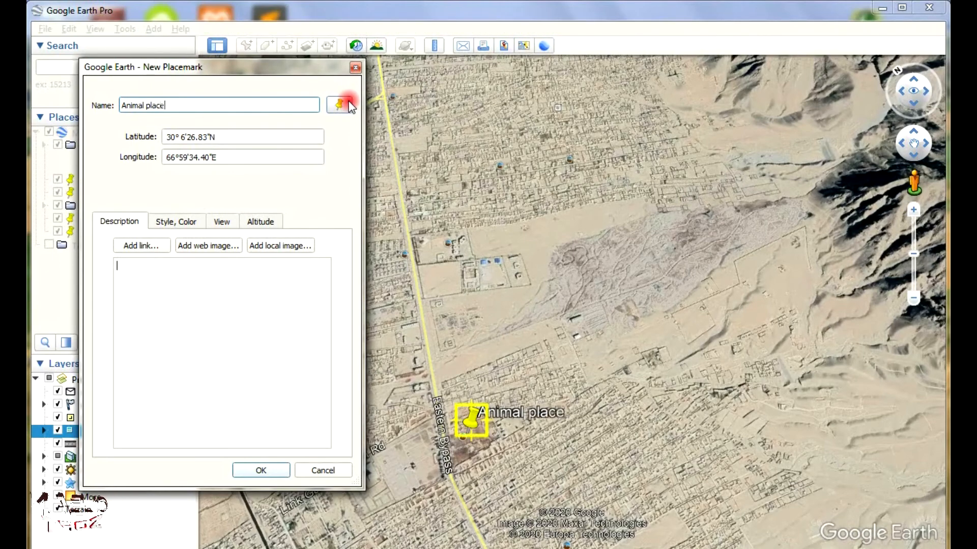
click(305, 405)
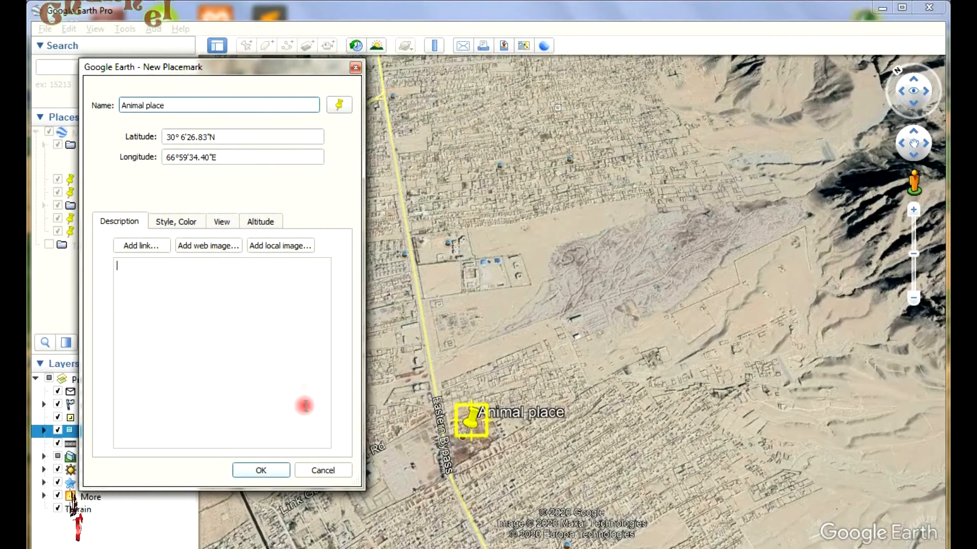
click(261, 471)
- View the photo marker for Tameer-i-Nau Model School beside the Eastern Bypass and close its pop-up
drag(366, 320, 371, 373)
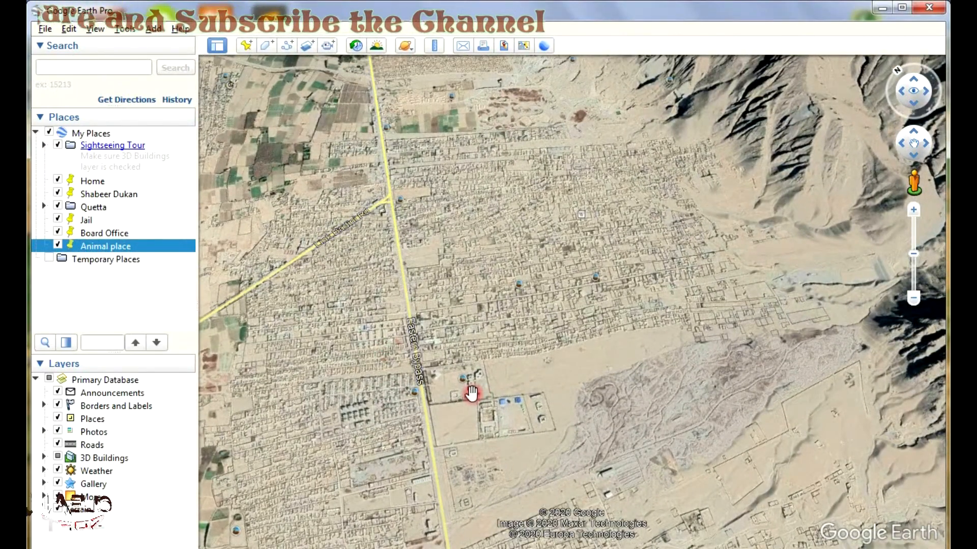
click(465, 383)
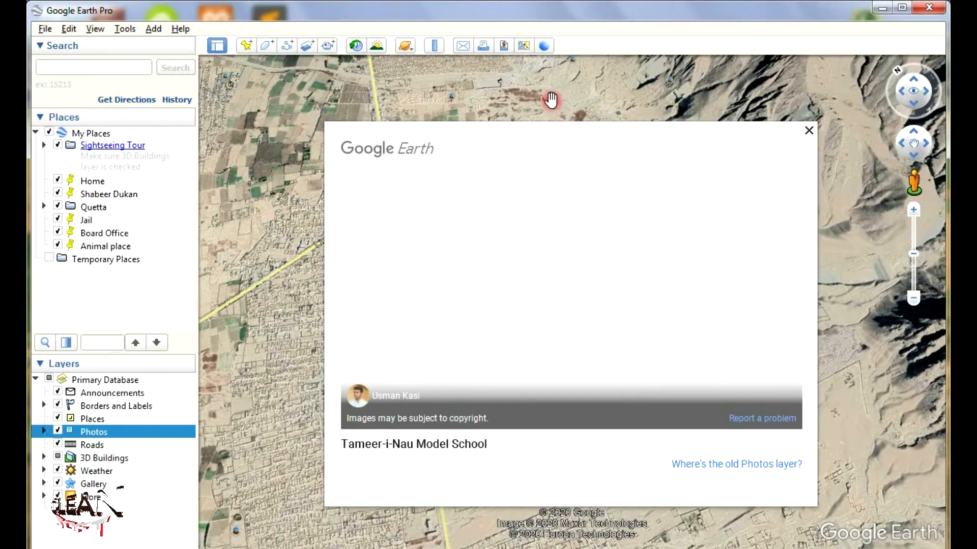
click(551, 115)
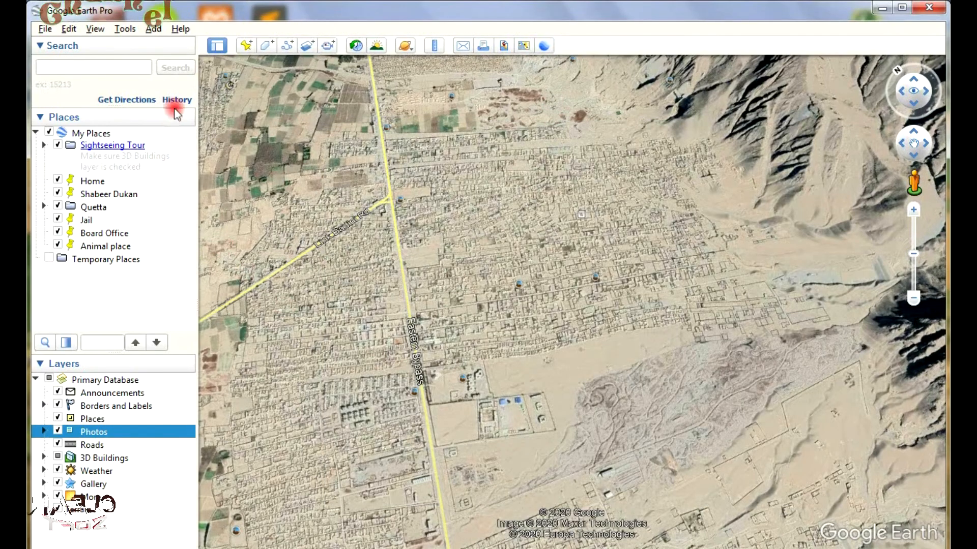
- Add a placemark named "Tameer Nau College Quetta" at the school beside the Eastern Bypass, at about 30°6'60"N, 66°59'52"E
click(245, 46)
drag(571, 320, 440, 413)
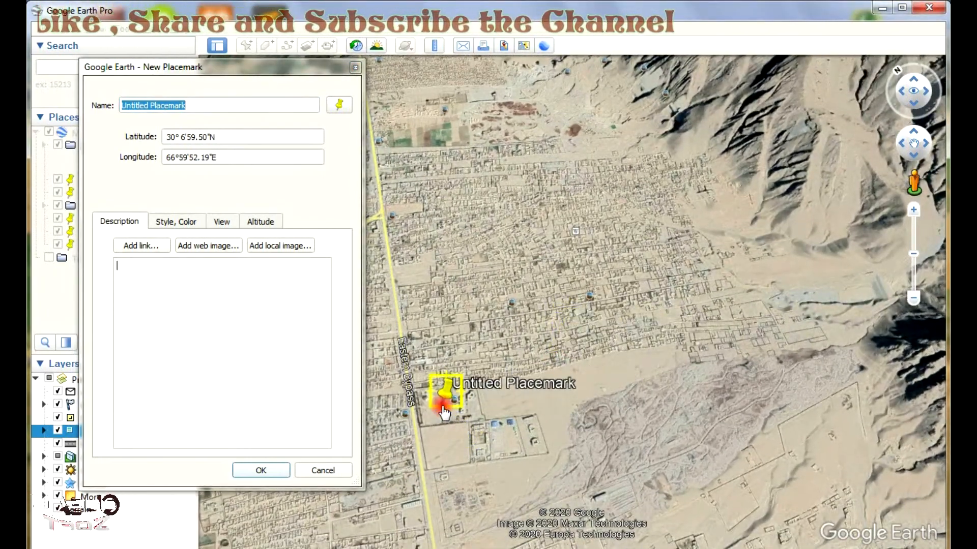
click(211, 106)
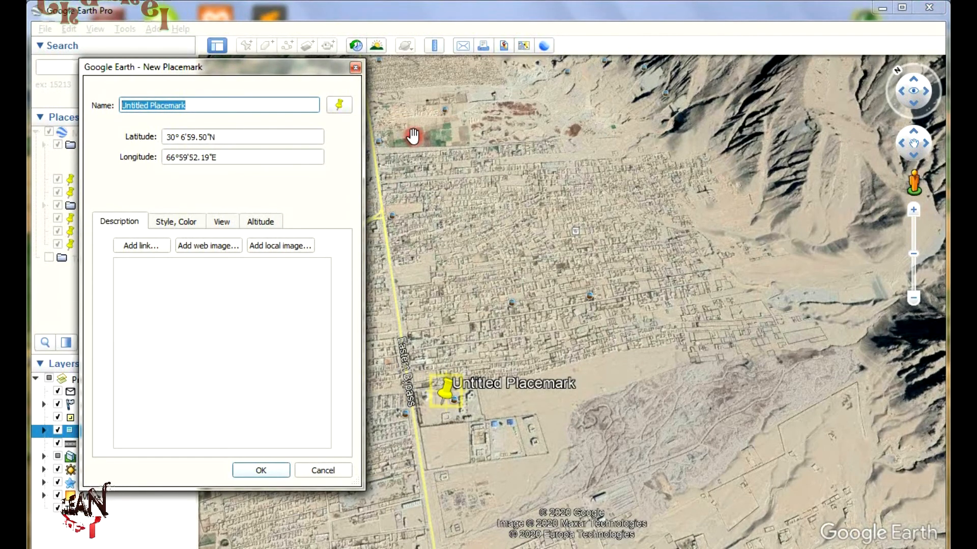
text(Tameer Nau College Quetta)
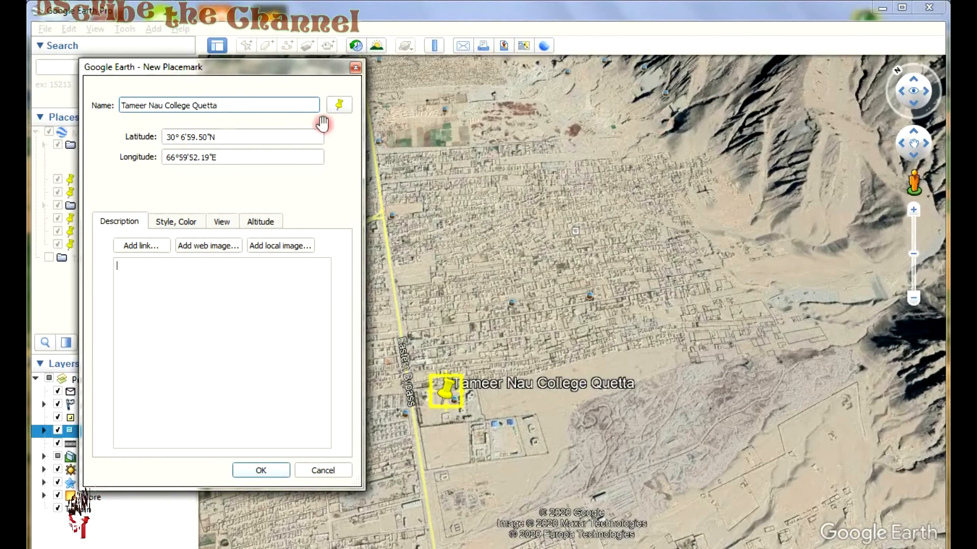
click(262, 469)
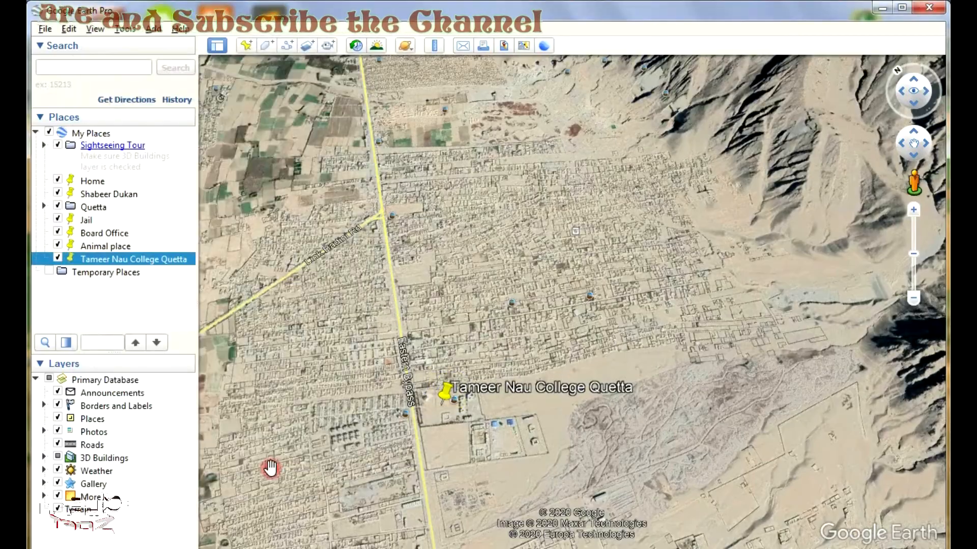
- Fly to the saved places Home, Animal place and Jail one after another
double_click(94, 181)
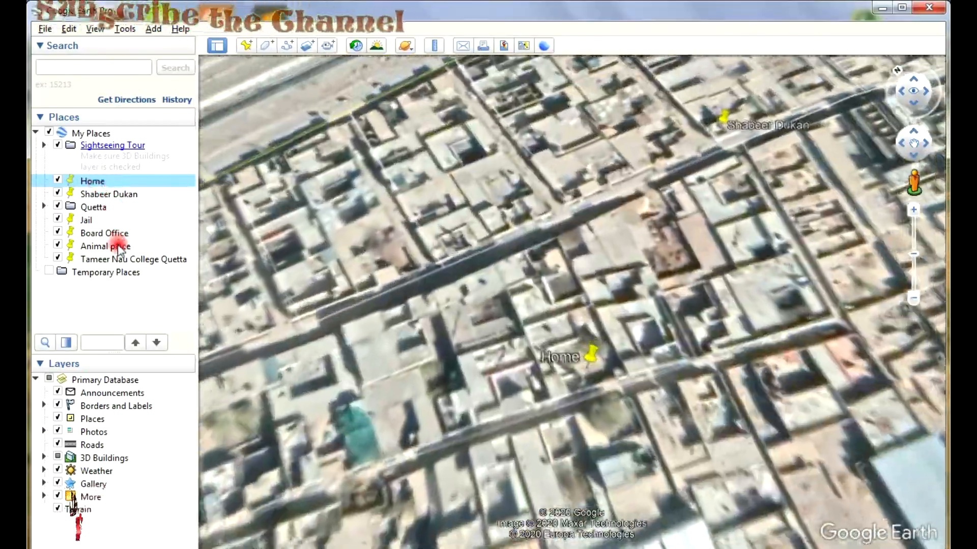
click(119, 247)
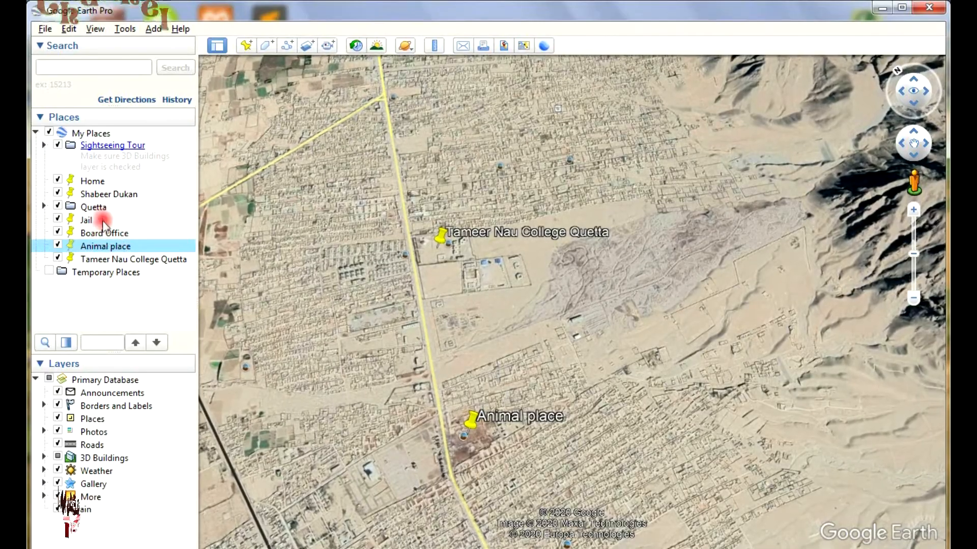
click(95, 222)
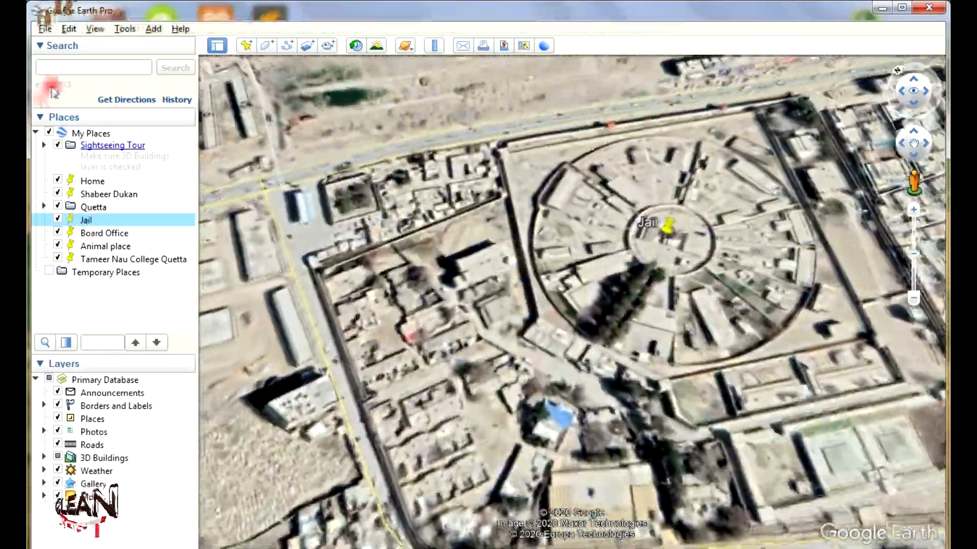
- Search for Washington, view the Seattle 1890 historical map marker at Seattle and close its pop-up
click(60, 68)
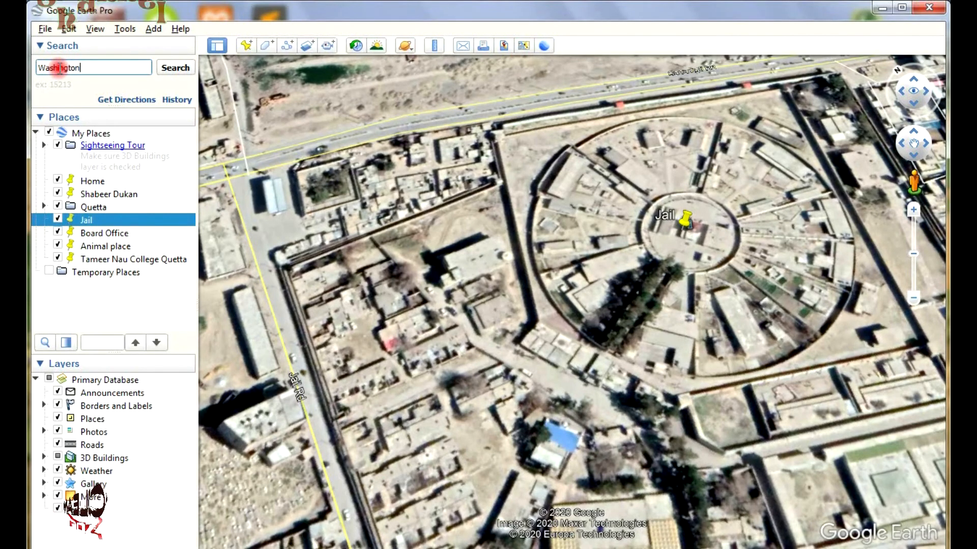
key(Return)
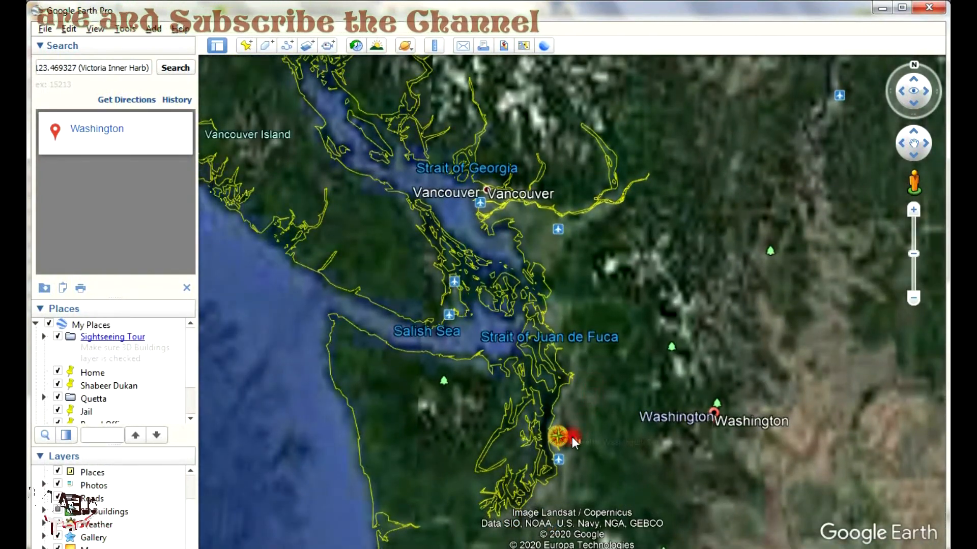
scroll(571, 437, up, 2)
click(553, 437)
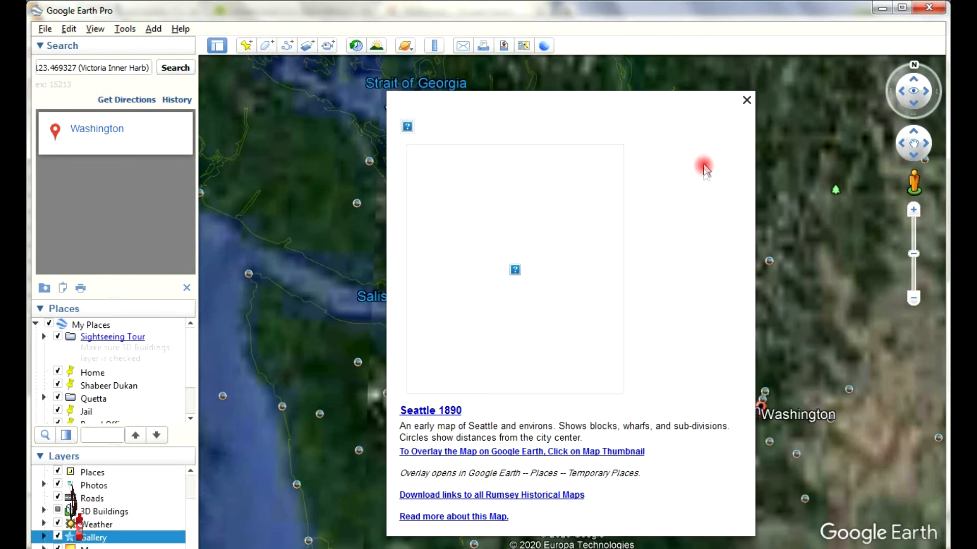
click(747, 102)
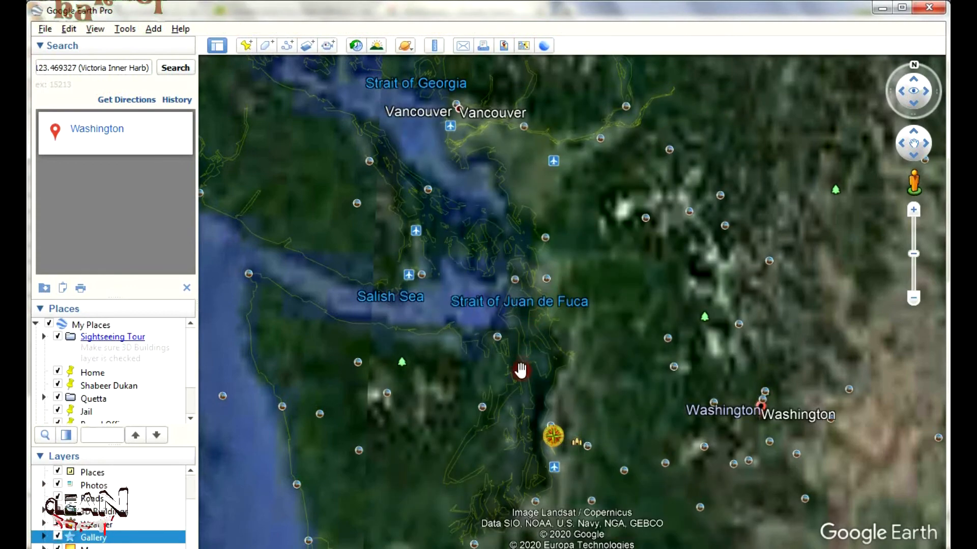
- Examine the imagery from Seattle east to the Washington label and Wenatchee National Forest
scroll(503, 361, up, 3)
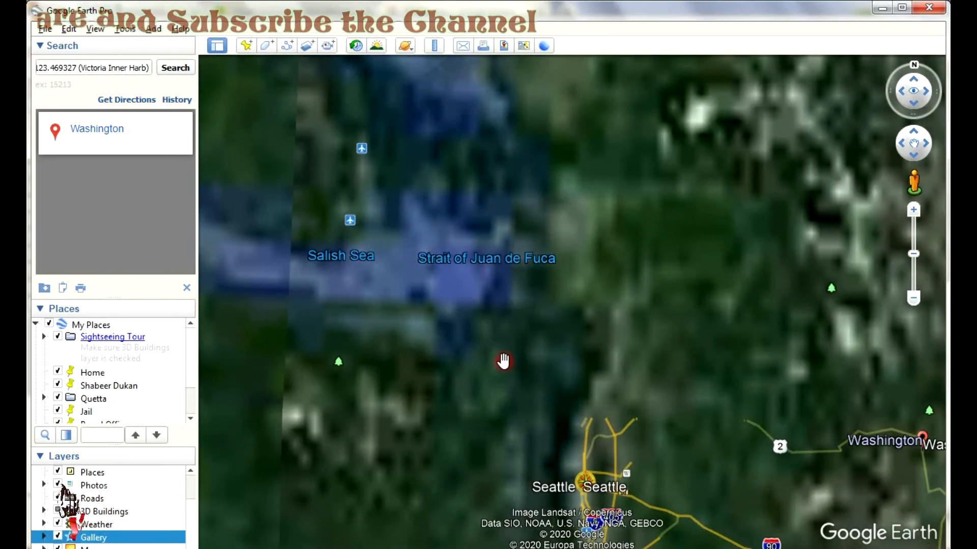
drag(913, 388, 640, 347)
scroll(539, 326, up, 5)
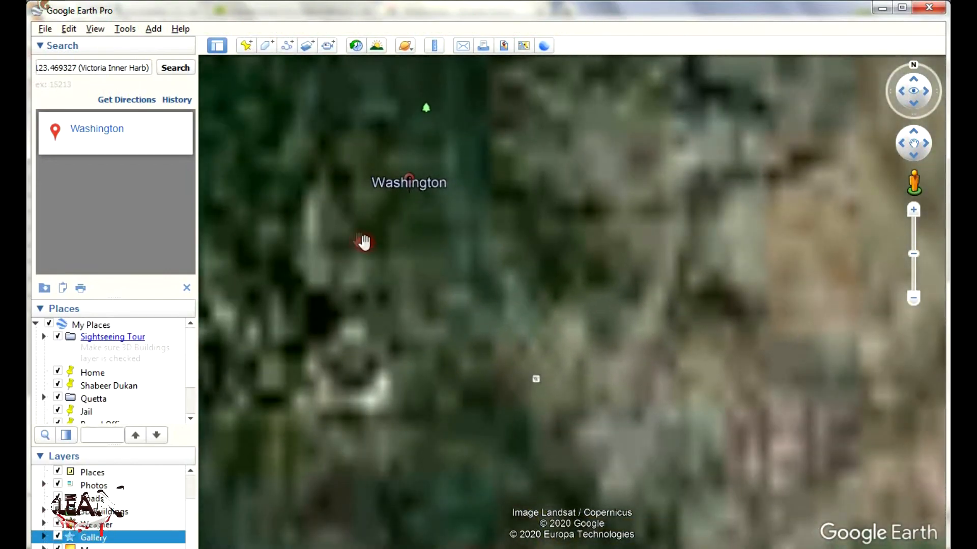
drag(364, 242, 558, 352)
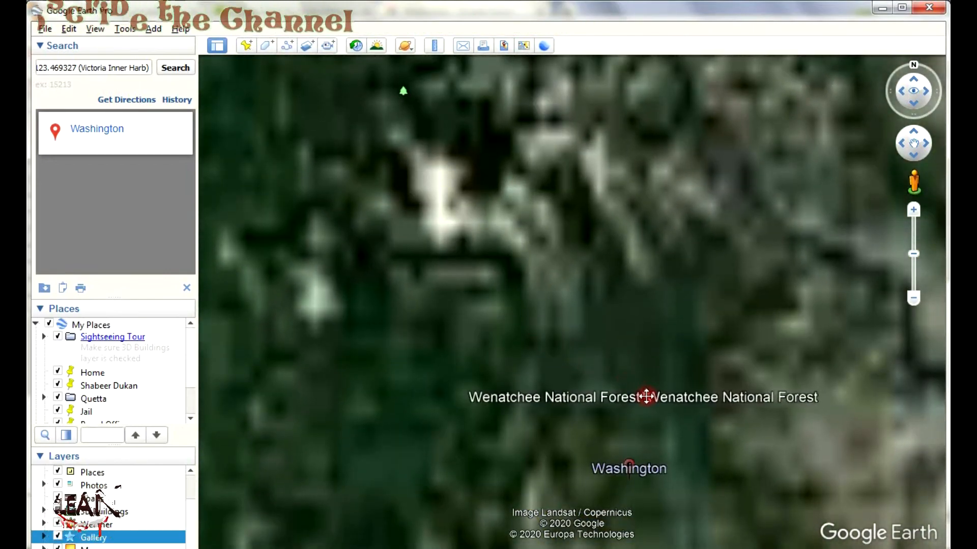
mouse_move(645, 398)
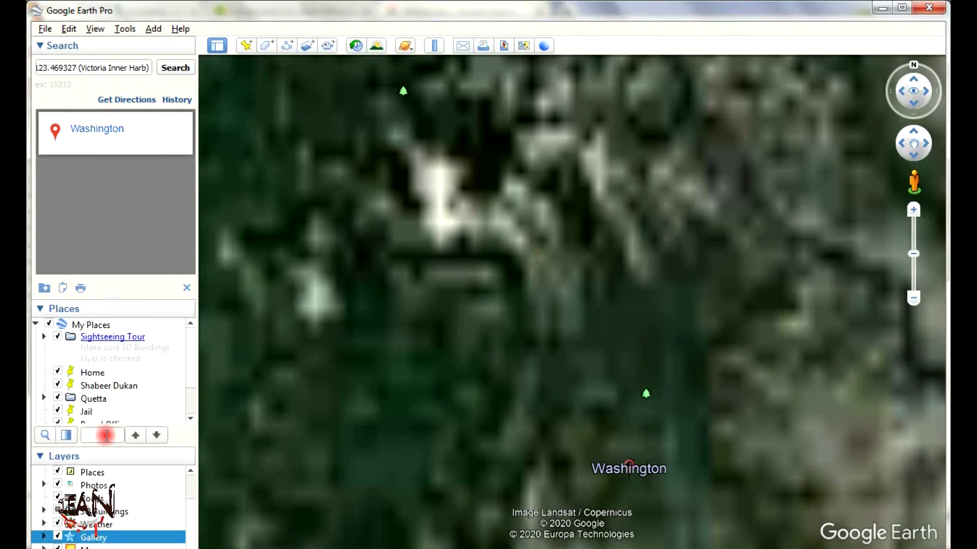
- Expand the 3D Buildings layer and inspect the mountains west of the Washington label at several zoom levels
click(102, 509)
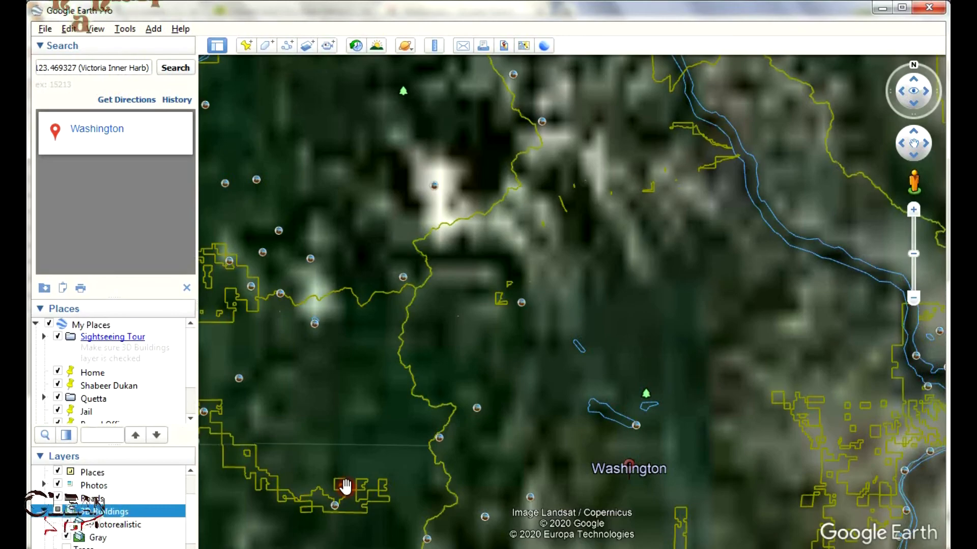
scroll(414, 423, down, 5)
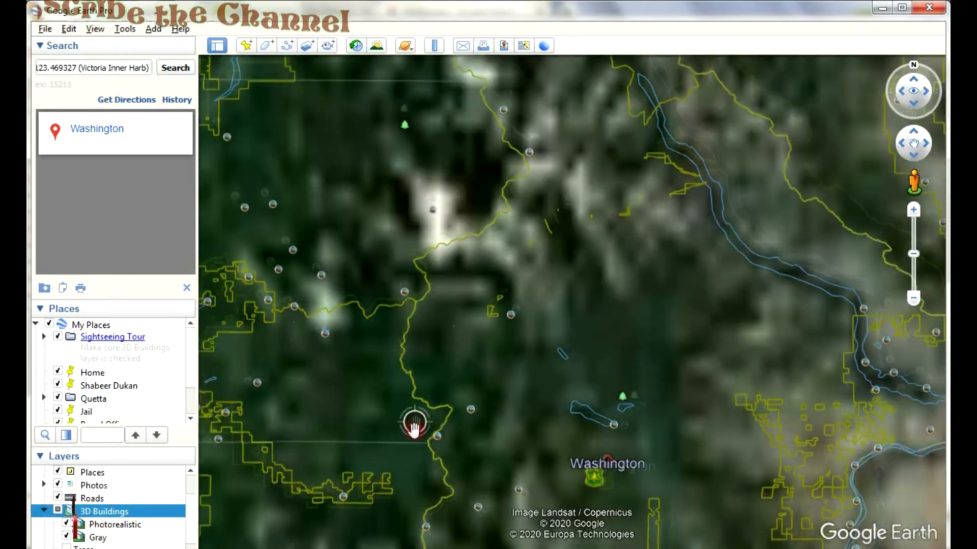
scroll(435, 411, down, 3)
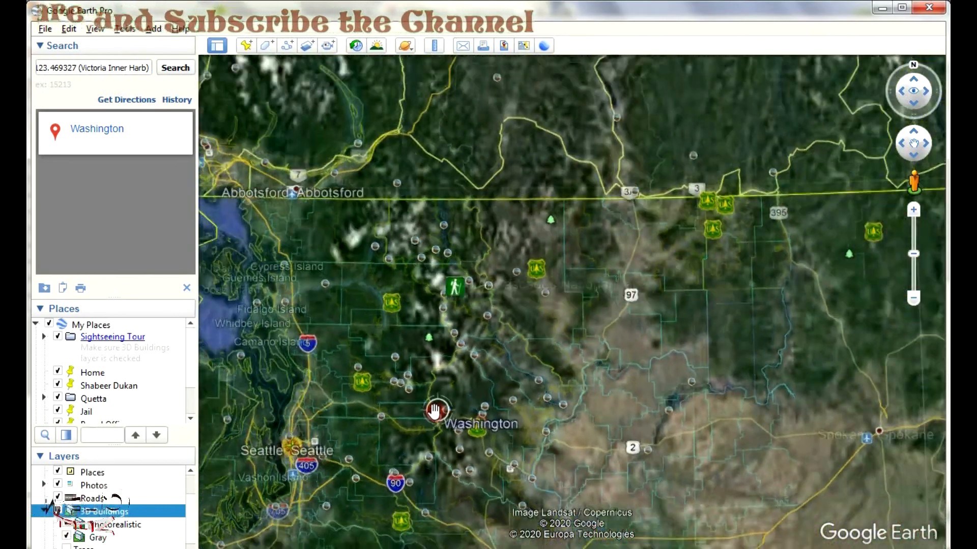
scroll(433, 411, up, 5)
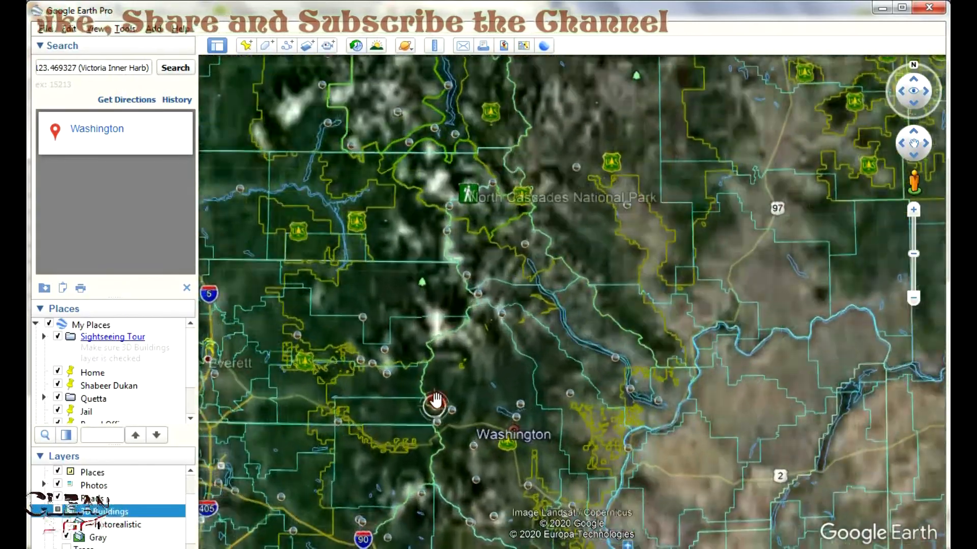
scroll(437, 400, up, 5)
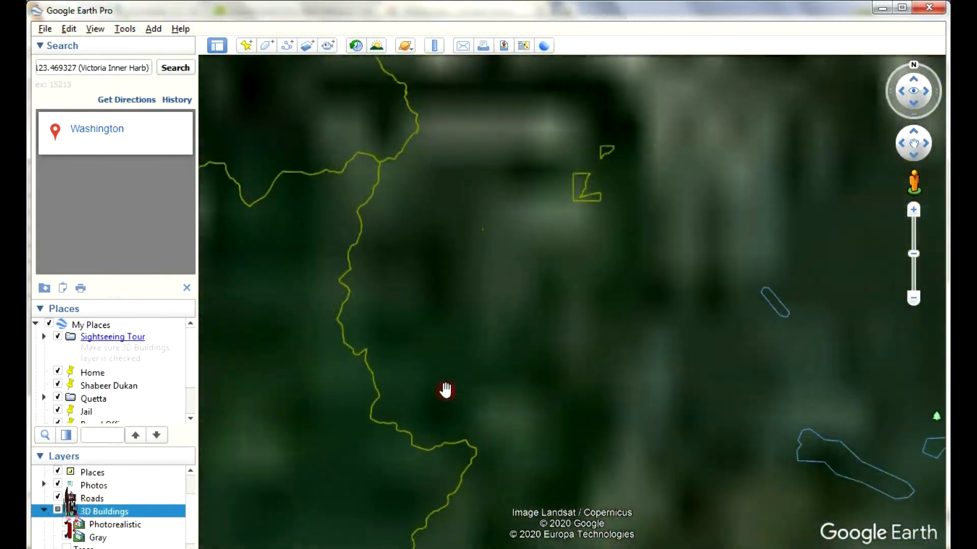
scroll(447, 382, up, 2)
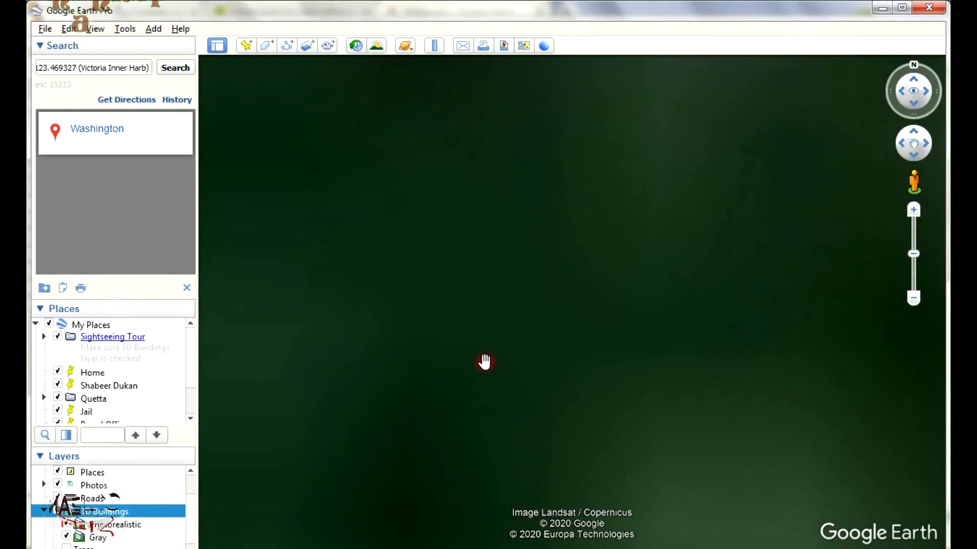
- View the untitled photo marker southwest of the Washington label and close its pop-up
scroll(484, 363, down, 5)
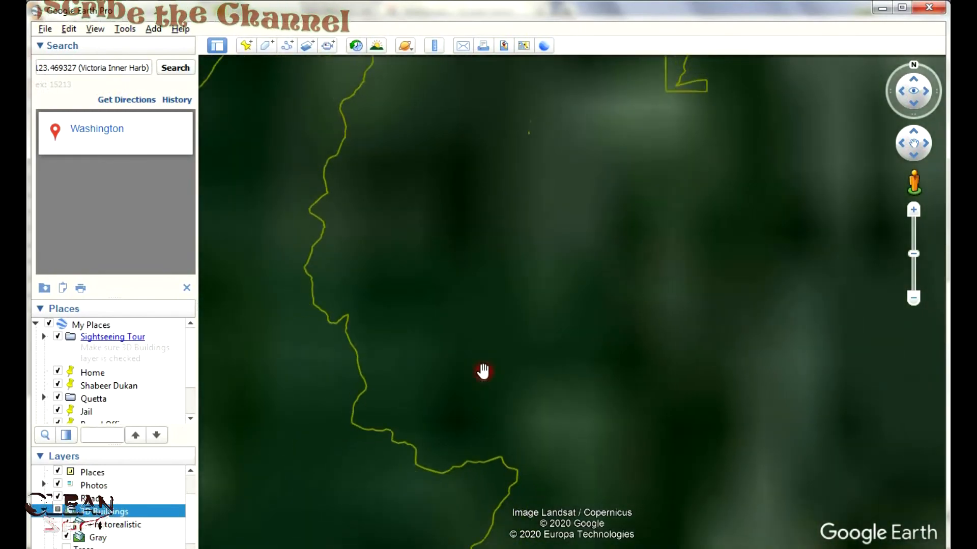
scroll(477, 386, down, 5)
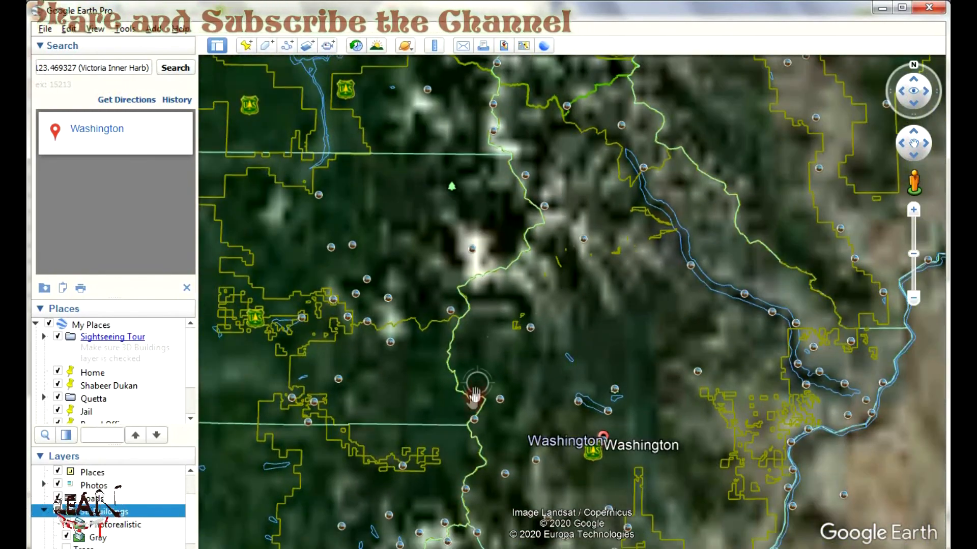
click(402, 466)
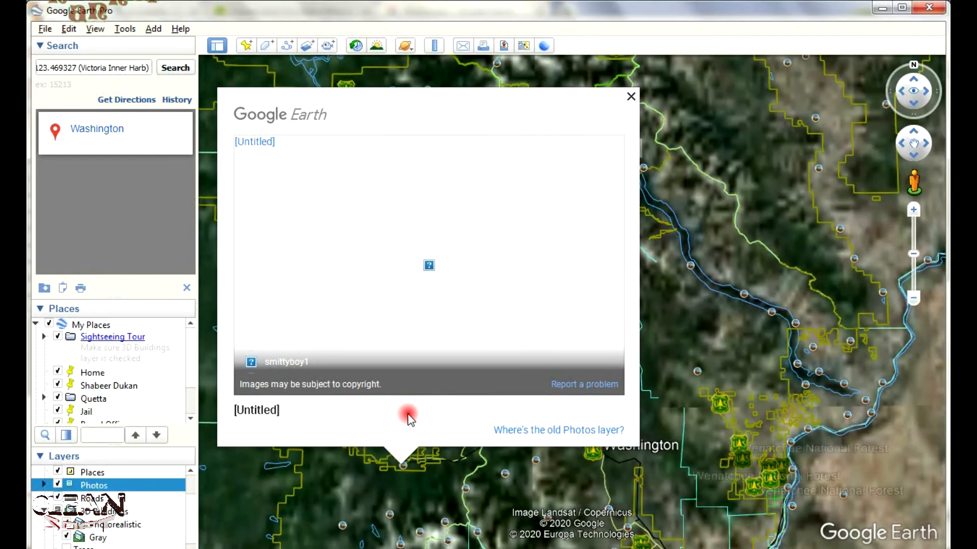
click(630, 97)
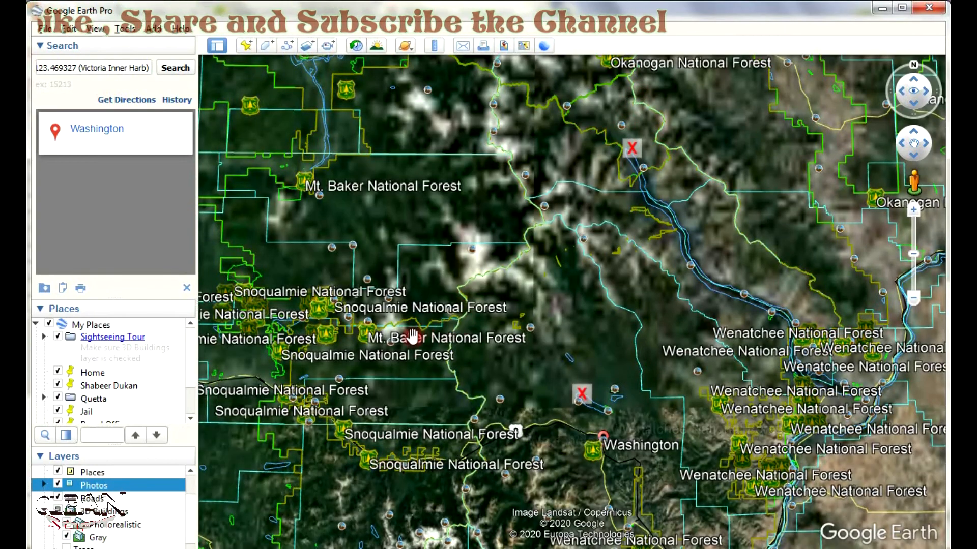
- Examine the imagery from Mt. Baker National Forest to Seattle and Tacoma, including a tilted view along the coast
scroll(424, 333, up, 2)
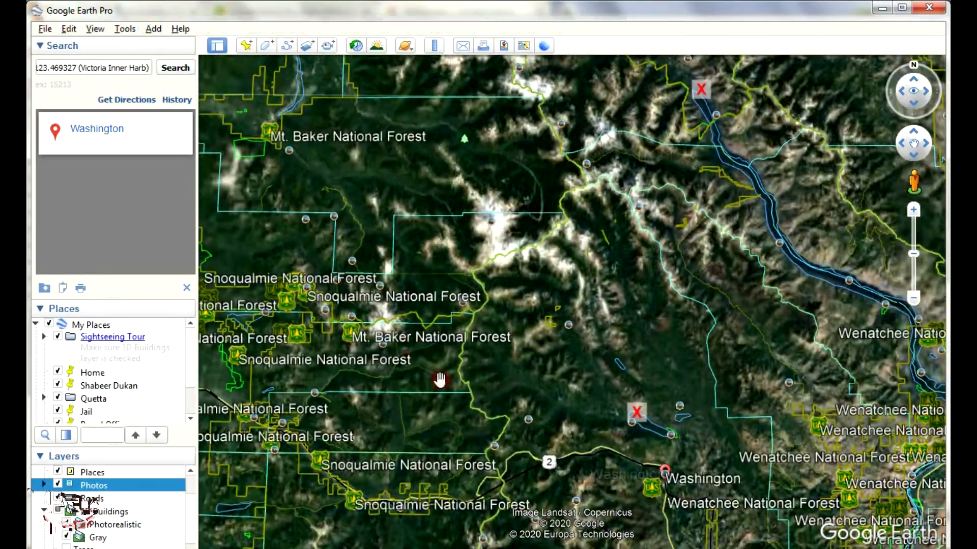
drag(456, 381, 547, 219)
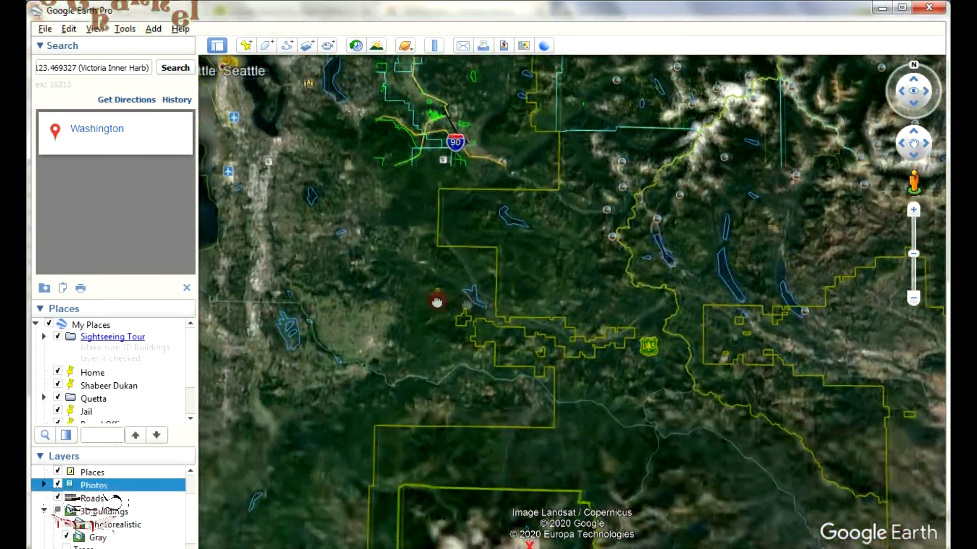
drag(437, 302, 517, 319)
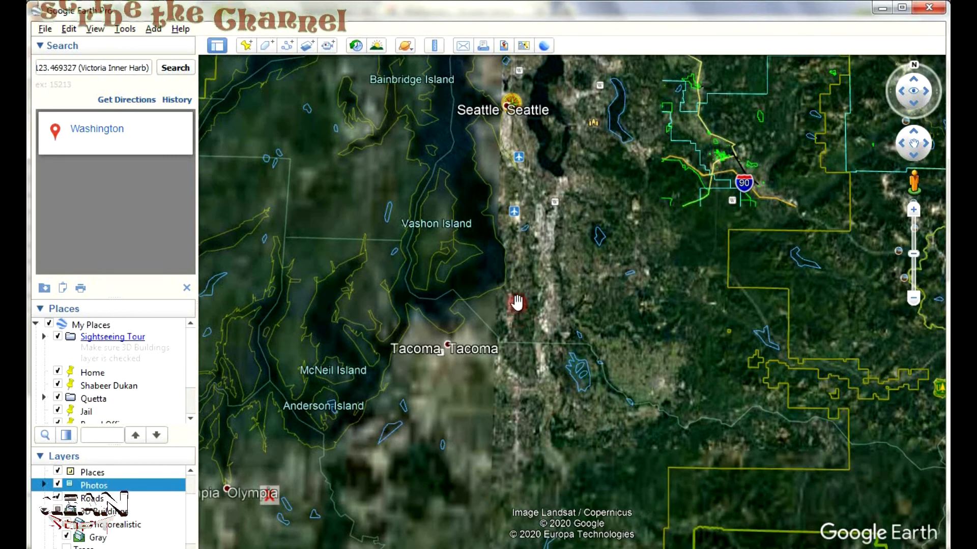
scroll(517, 303, up, 5)
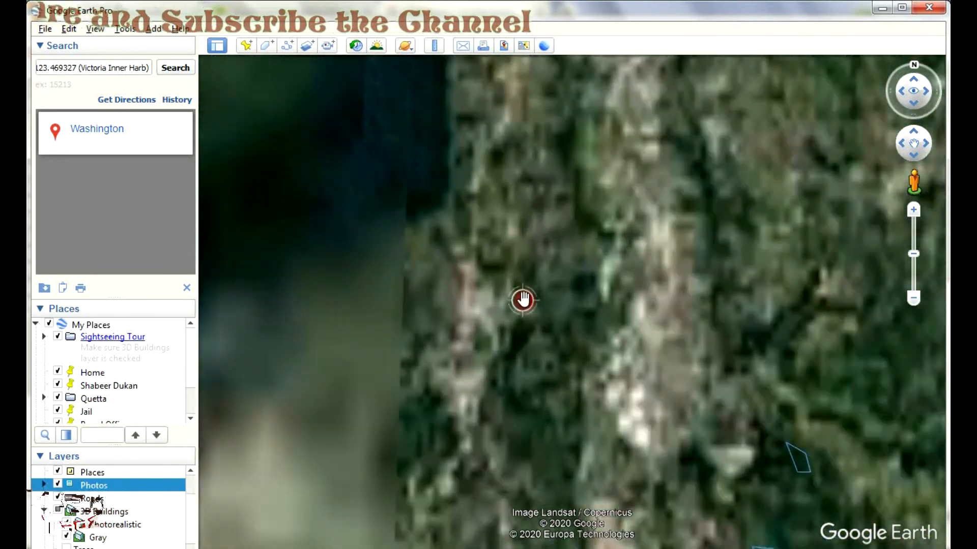
scroll(523, 300, up, 3)
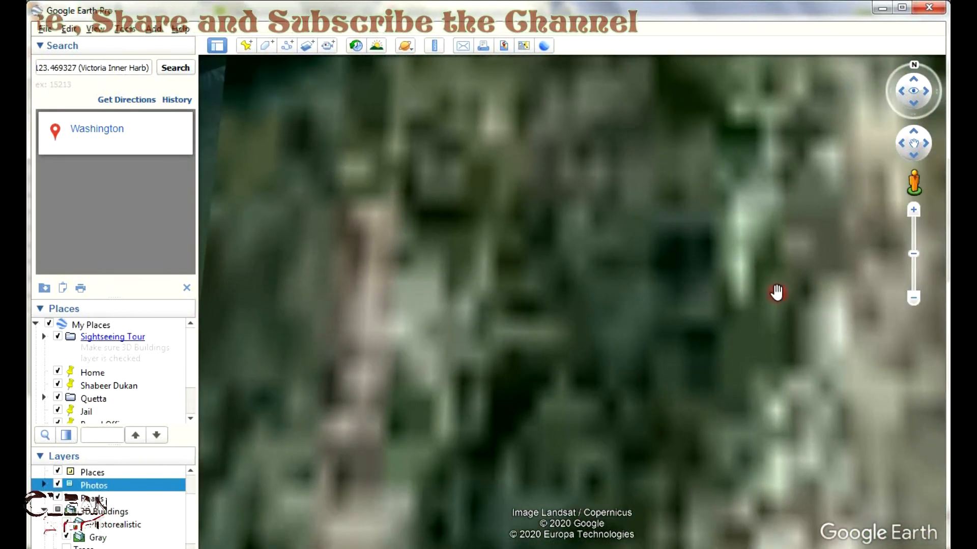
drag(789, 291, 603, 286)
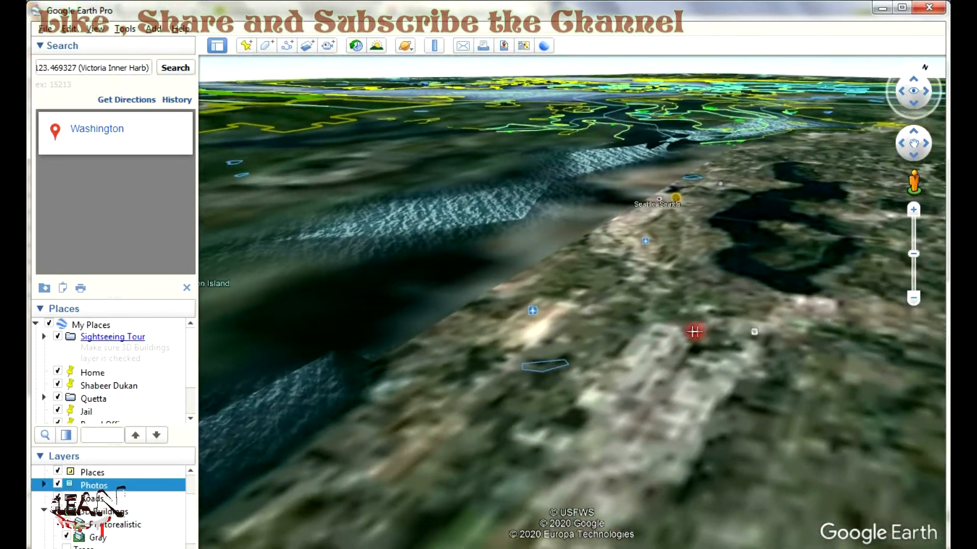
drag(694, 332, 631, 355)
mouse_move(729, 207)
mouse_down()
mouse_move(658, 448)
mouse_move(665, 366)
mouse_move(646, 427)
mouse_move(654, 388)
mouse_move(648, 406)
mouse_move(560, 378)
mouse_move(594, 332)
mouse_move(591, 356)
mouse_up()
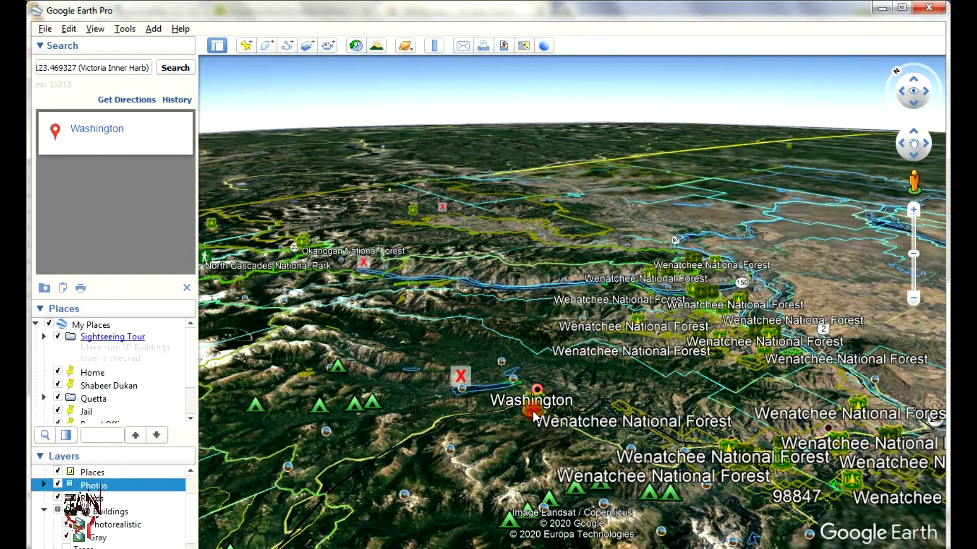
- Examine the mountains west of the Washington marker, then the western states down to Great Basin National Park
drag(532, 410, 630, 421)
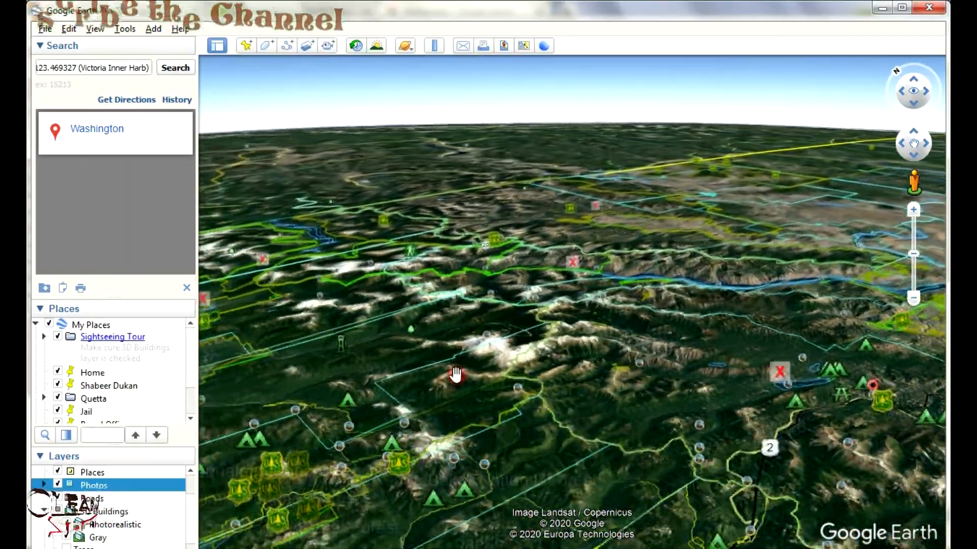
scroll(455, 374, down, 5)
scroll(451, 389, down, 3)
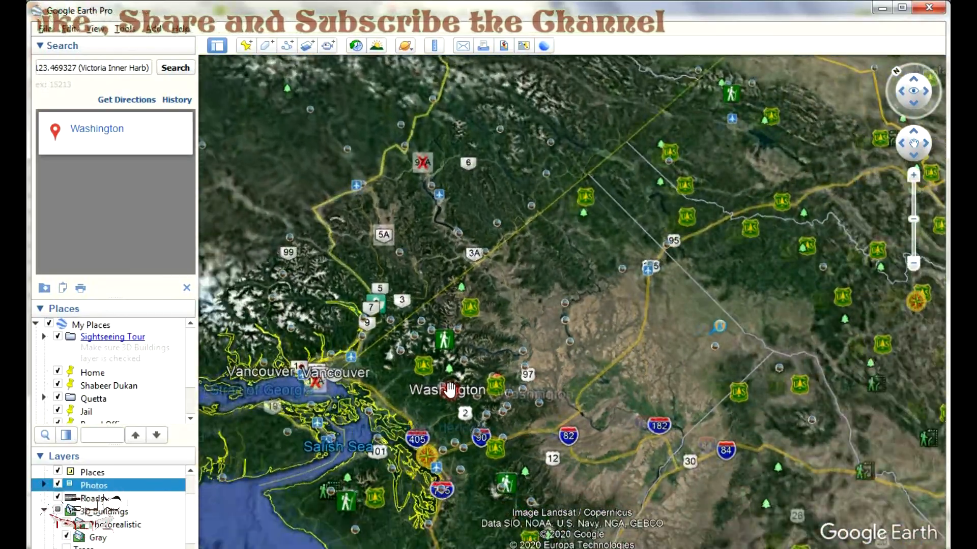
scroll(451, 392, down, 2)
scroll(632, 373, up, 1)
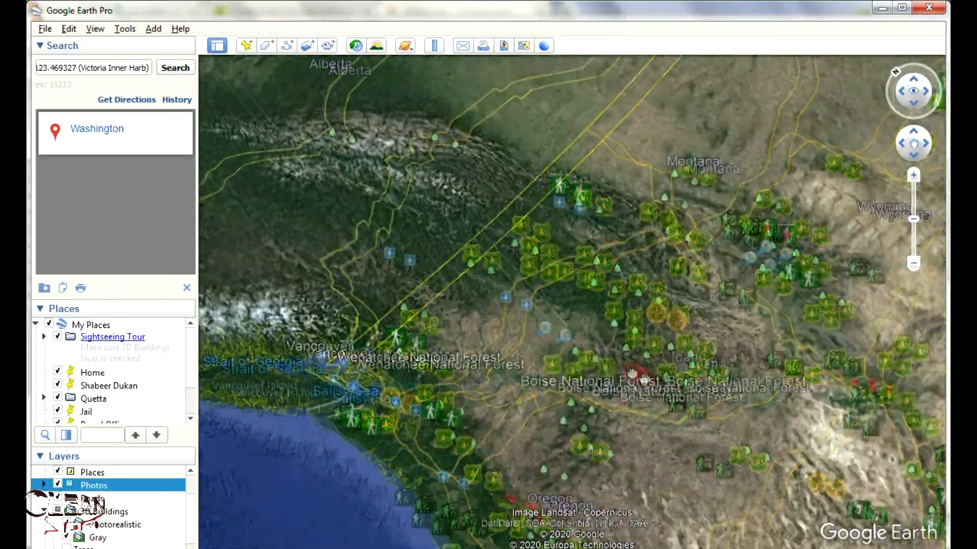
scroll(632, 373, up, 2)
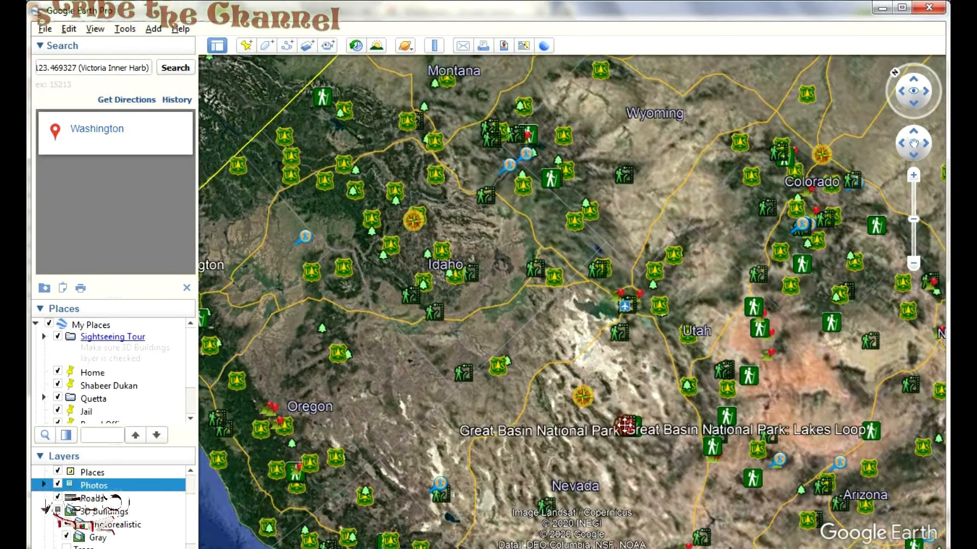
- Examine the Pacific side of North America from the Gulf of Alaska past Westfall Seamount to the western United States
scroll(548, 400, down, 3)
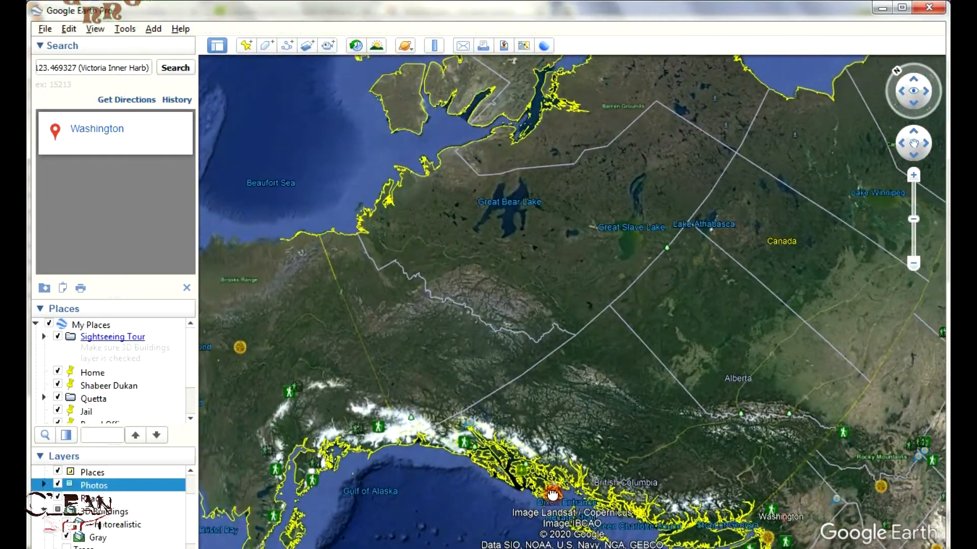
drag(543, 497, 524, 544)
drag(567, 432, 458, 425)
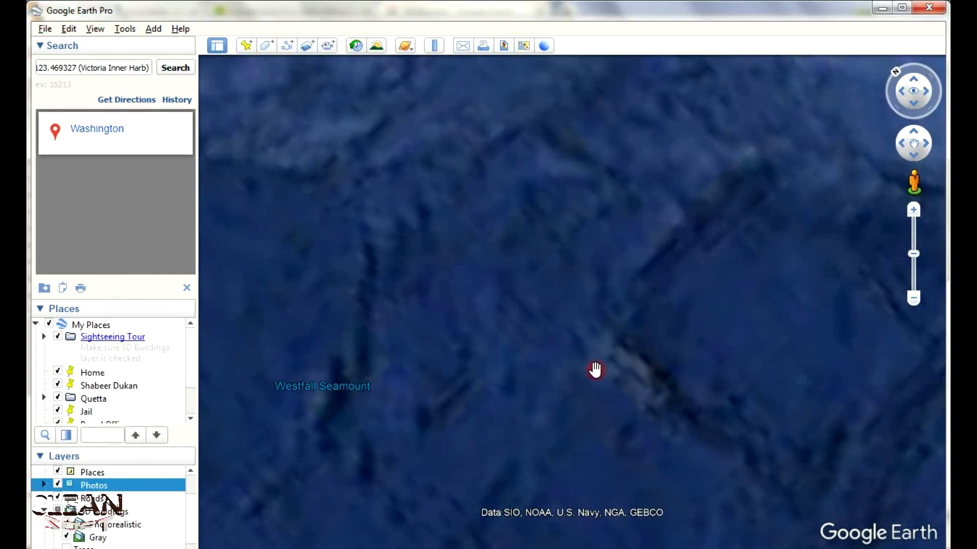
scroll(584, 366, down, 3)
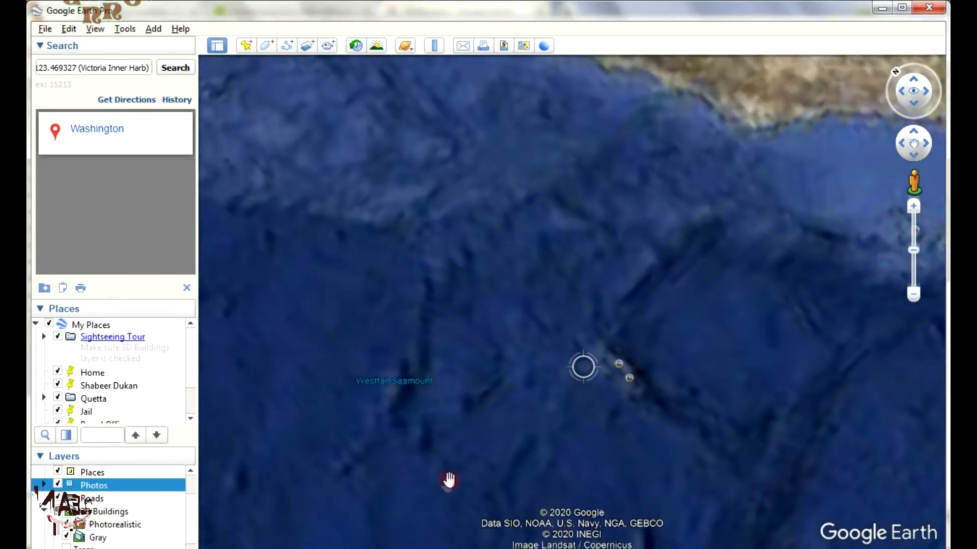
scroll(448, 486, down, 6)
scroll(453, 474, down, 3)
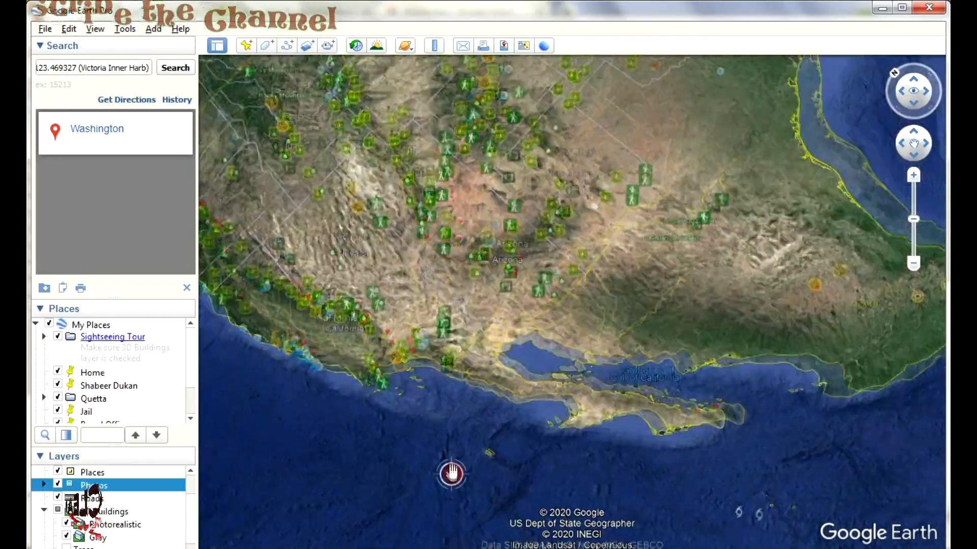
drag(473, 246, 517, 345)
scroll(517, 383, up, 2)
drag(517, 384, 477, 288)
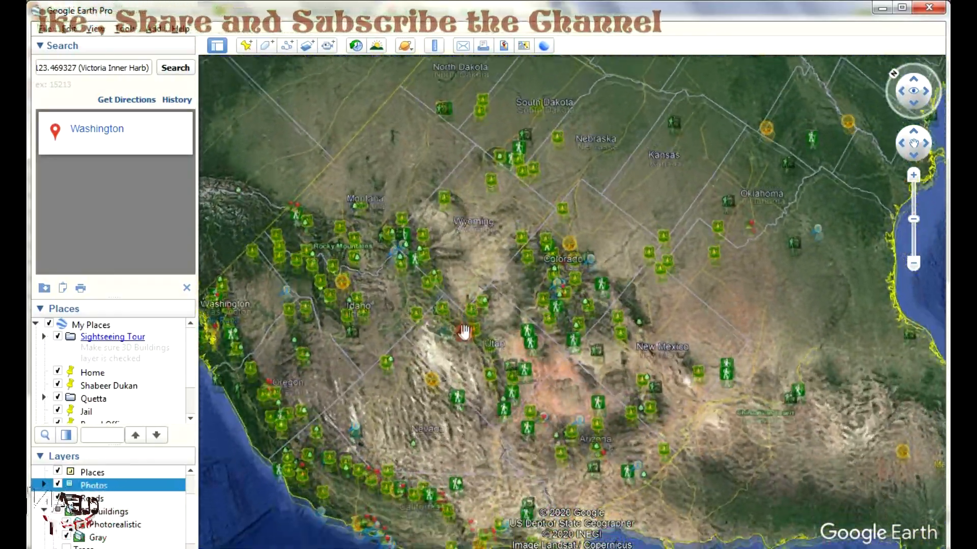